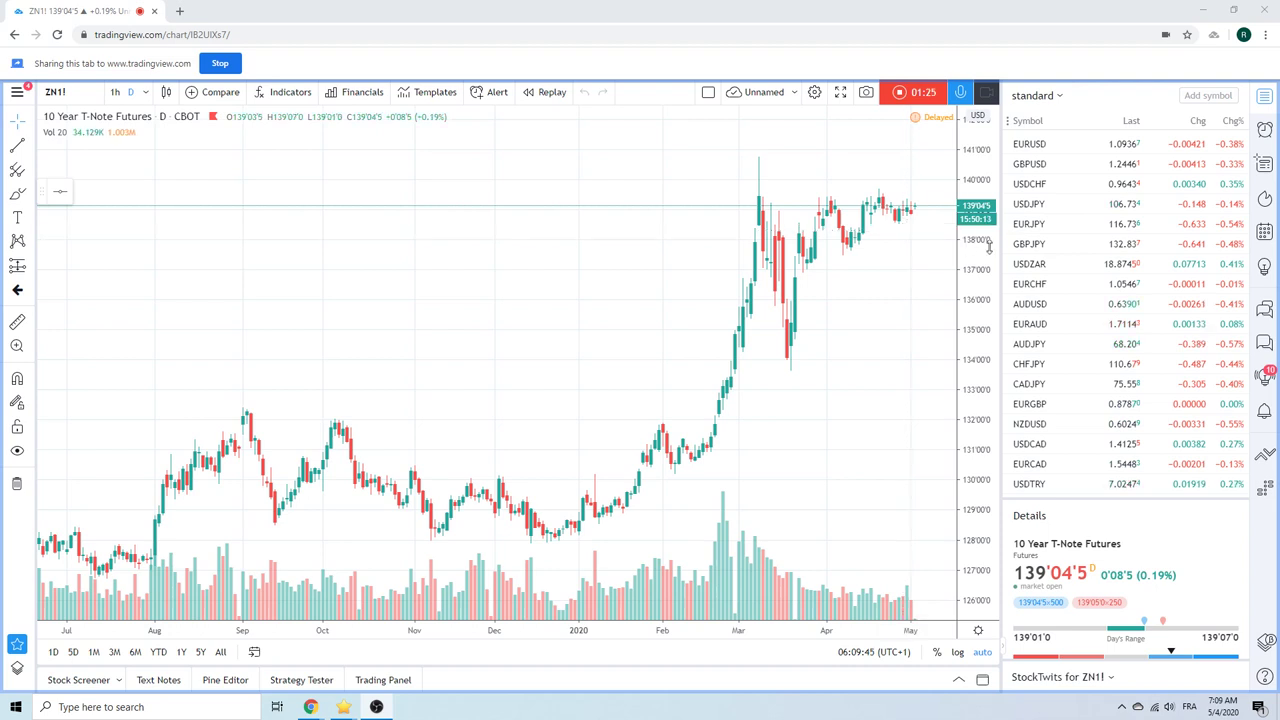
# - Load the EURUSD daily chart and zoom in on the last few months of price action
pyautogui.click(1045, 147)
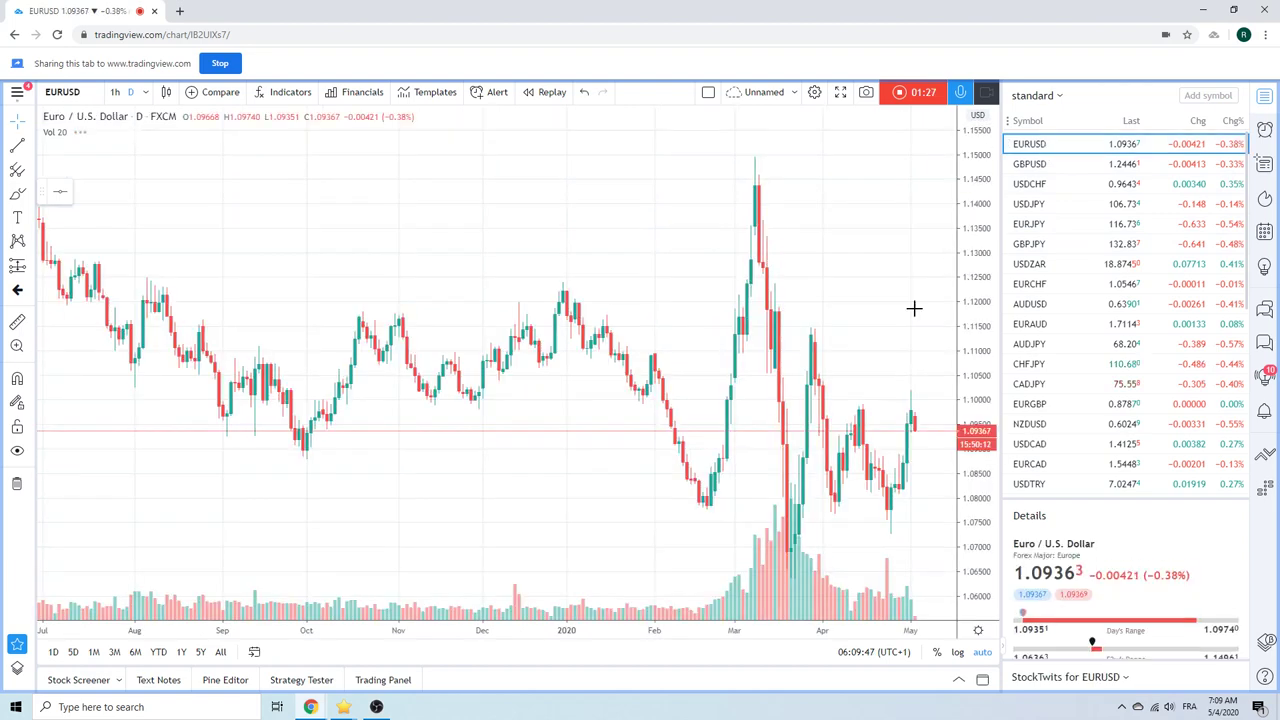
pyautogui.scroll(3, 846, 365)
pyautogui.scroll(2, 846, 365)
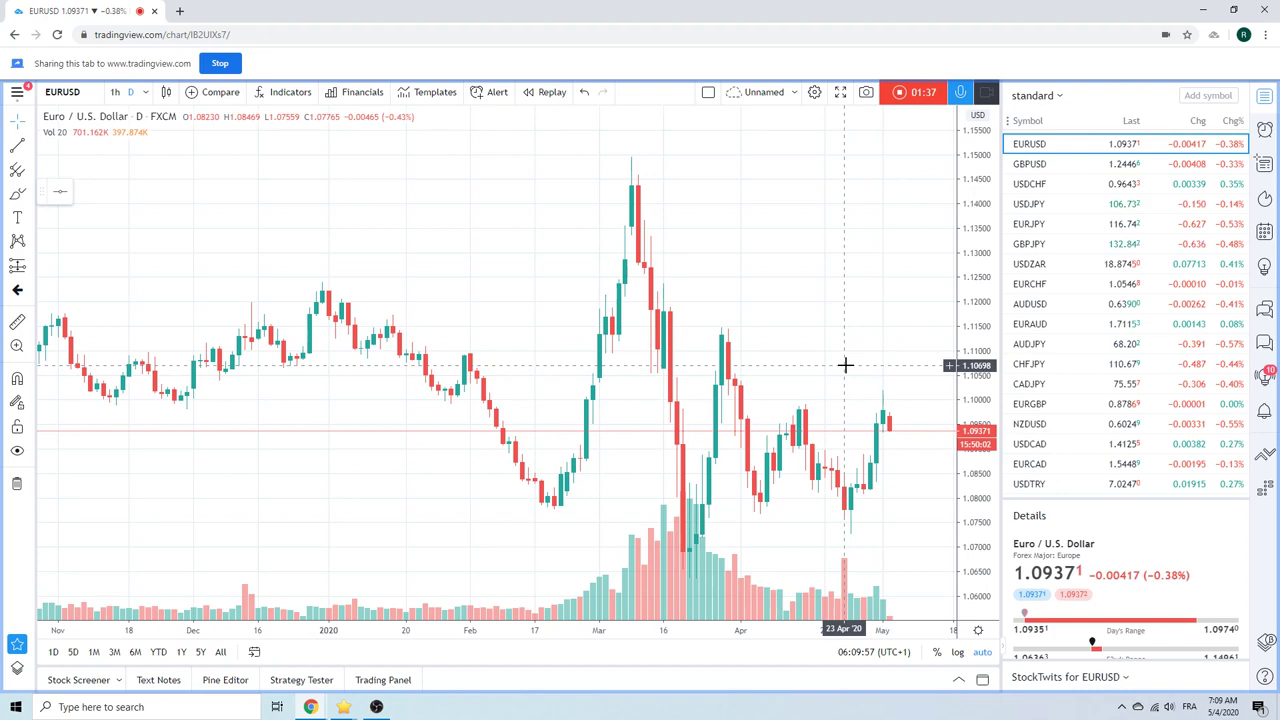
pyautogui.scroll(2, 846, 366)
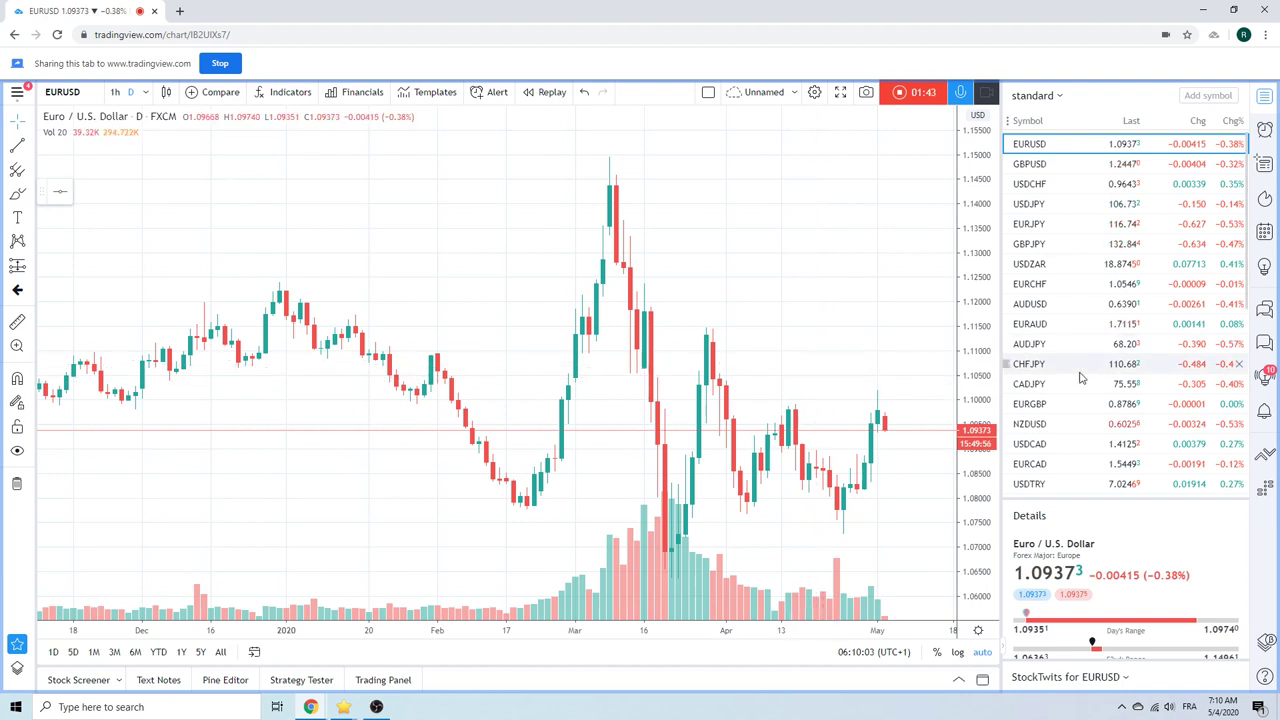
pyautogui.scroll(-3, 1079, 346)
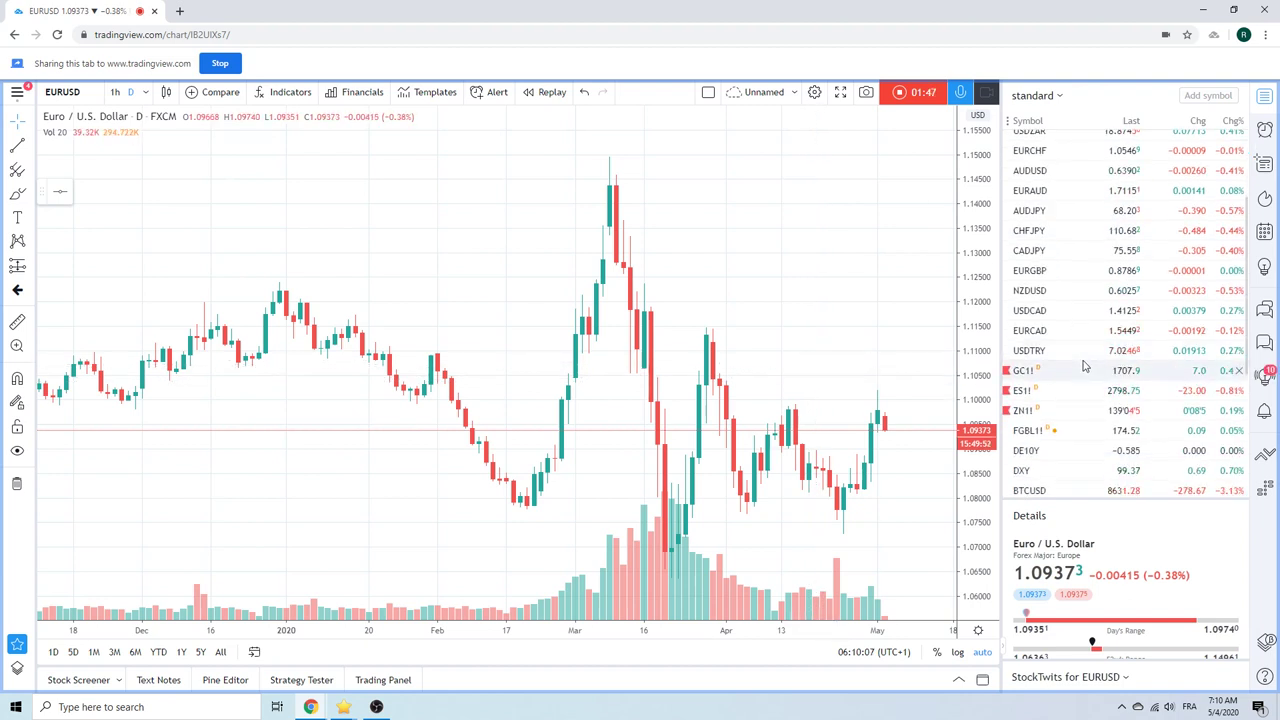
pyautogui.scroll(3, 1082, 360)
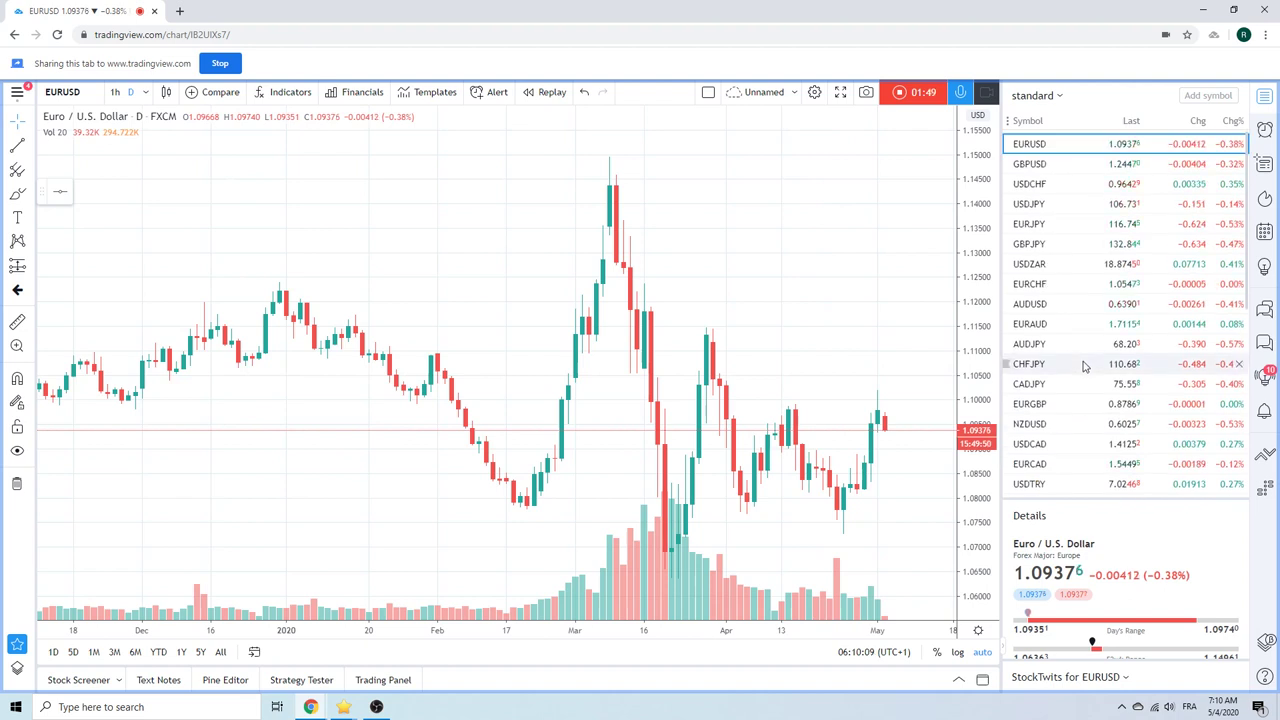
pyautogui.scroll(-2, 1083, 366)
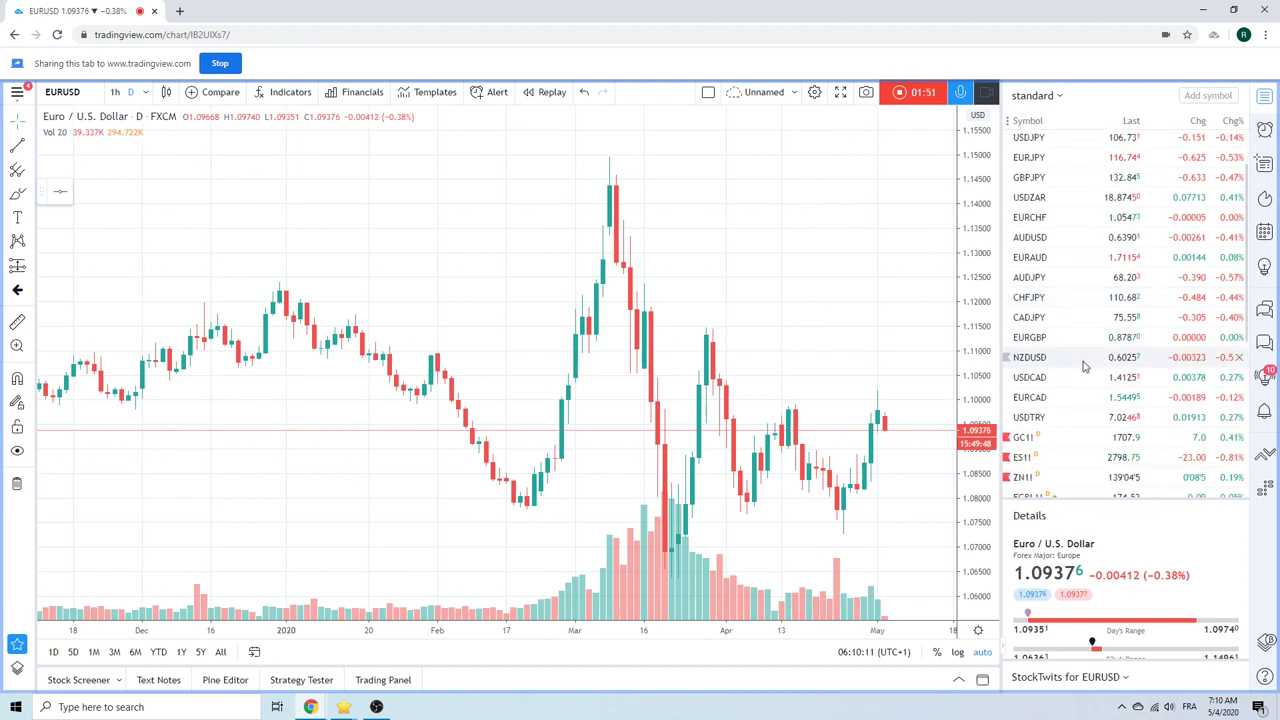
pyautogui.scroll(-1, 1083, 366)
pyautogui.click(1050, 390)
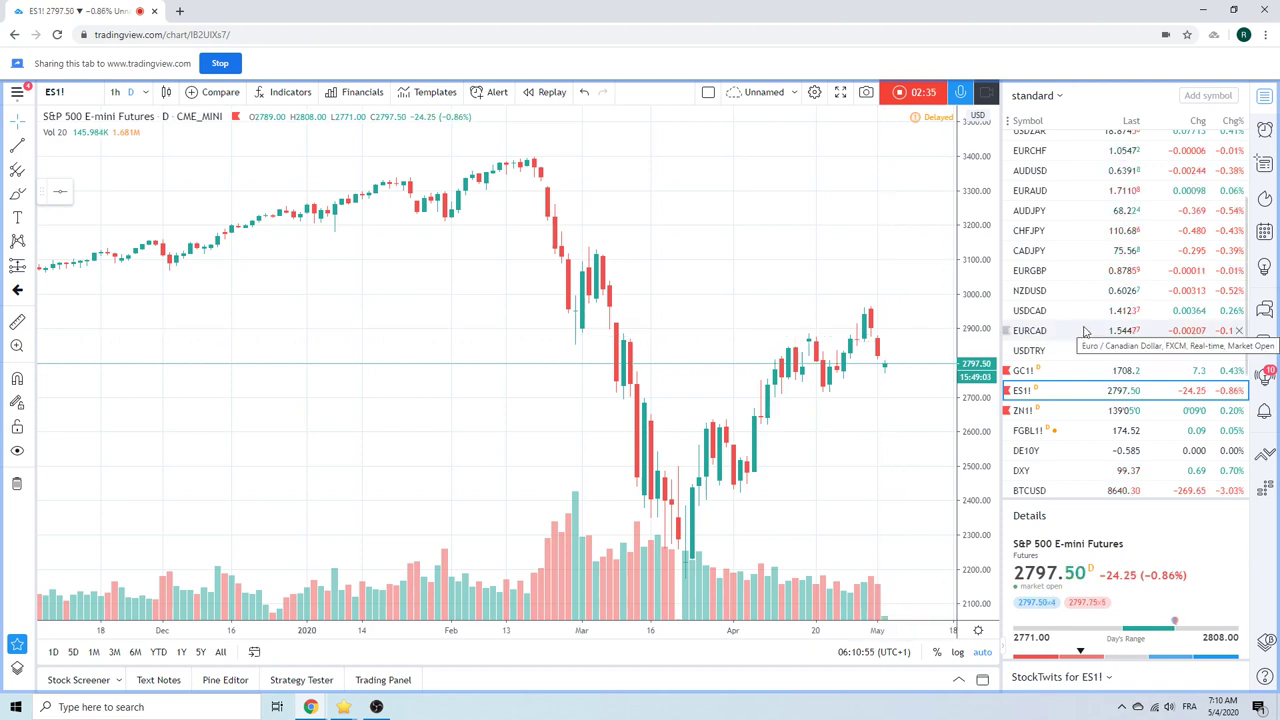
pyautogui.scroll(3, 1122, 311)
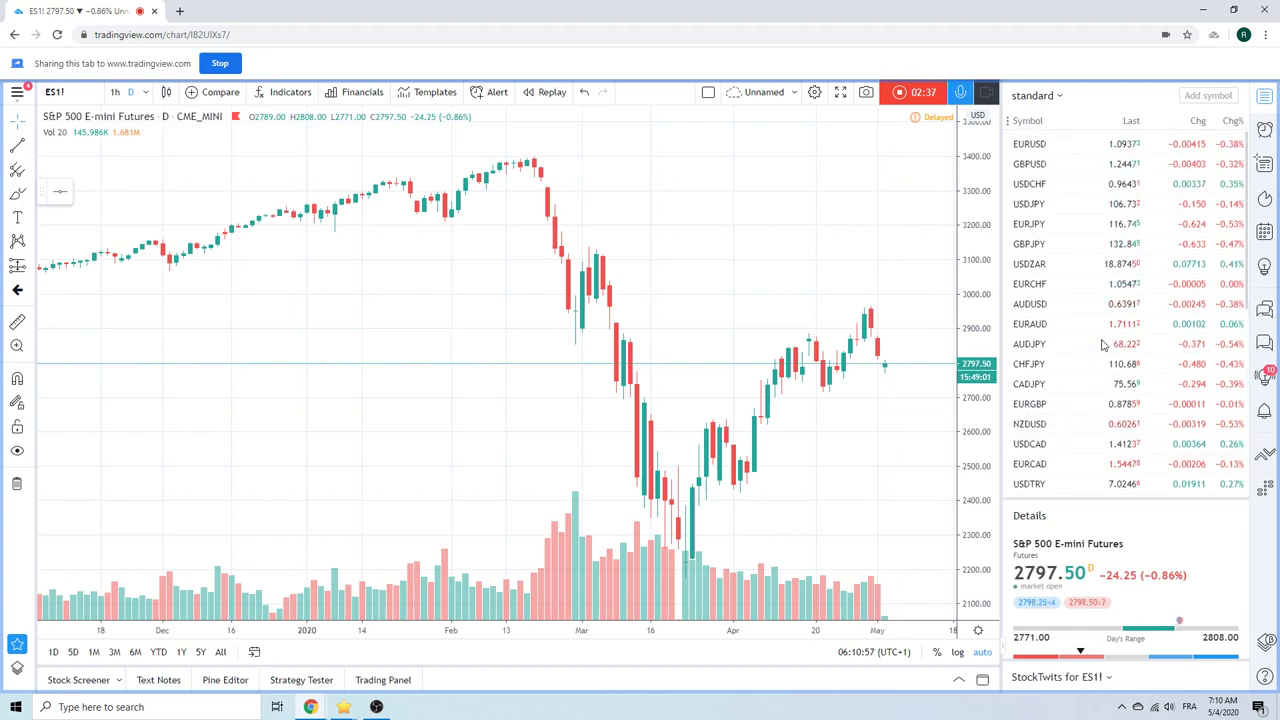
pyautogui.click(1035, 145)
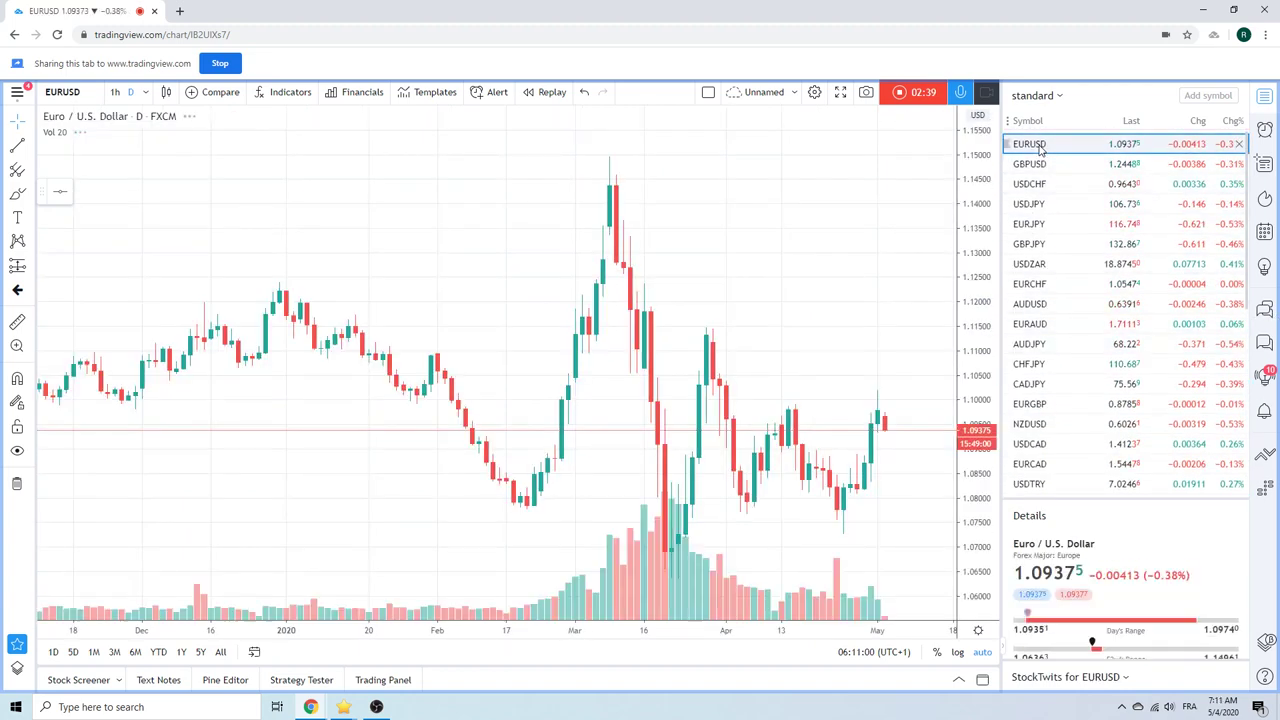
# - Zoom out on EURUSD to show more history, then load the GBPUSD daily chart
pyautogui.scroll(-3, 779, 330)
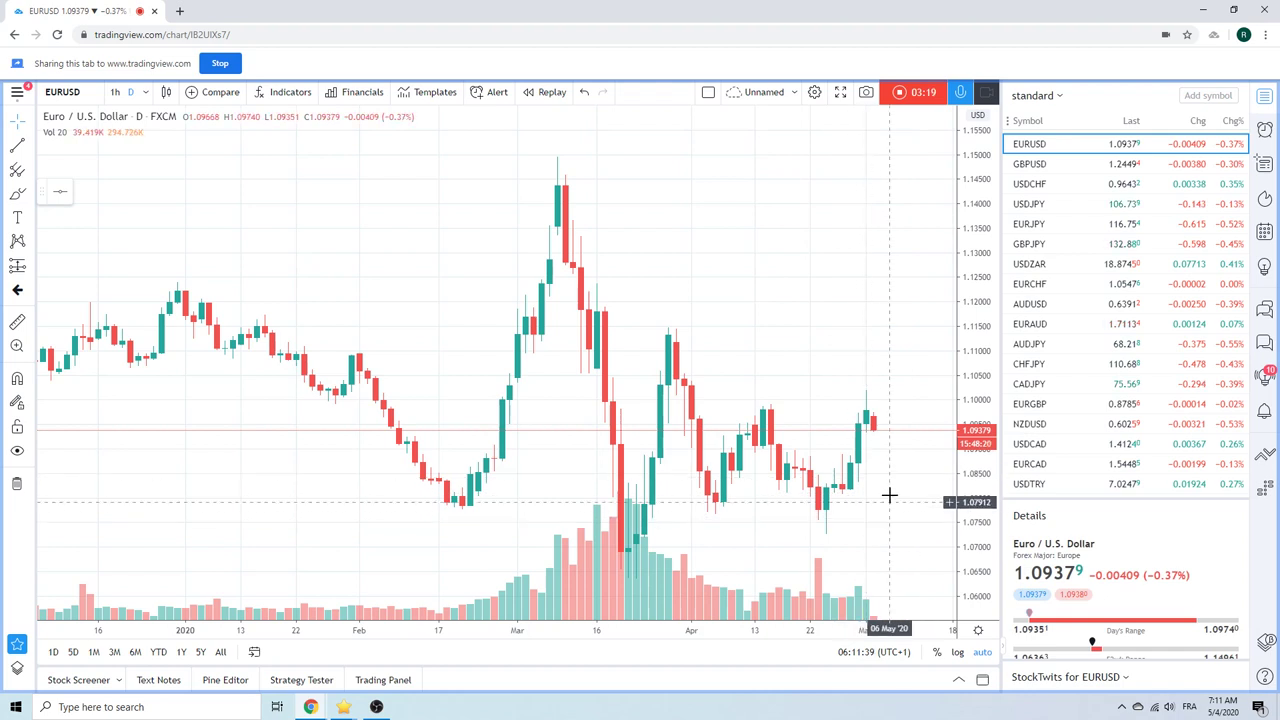
pyautogui.click(1050, 163)
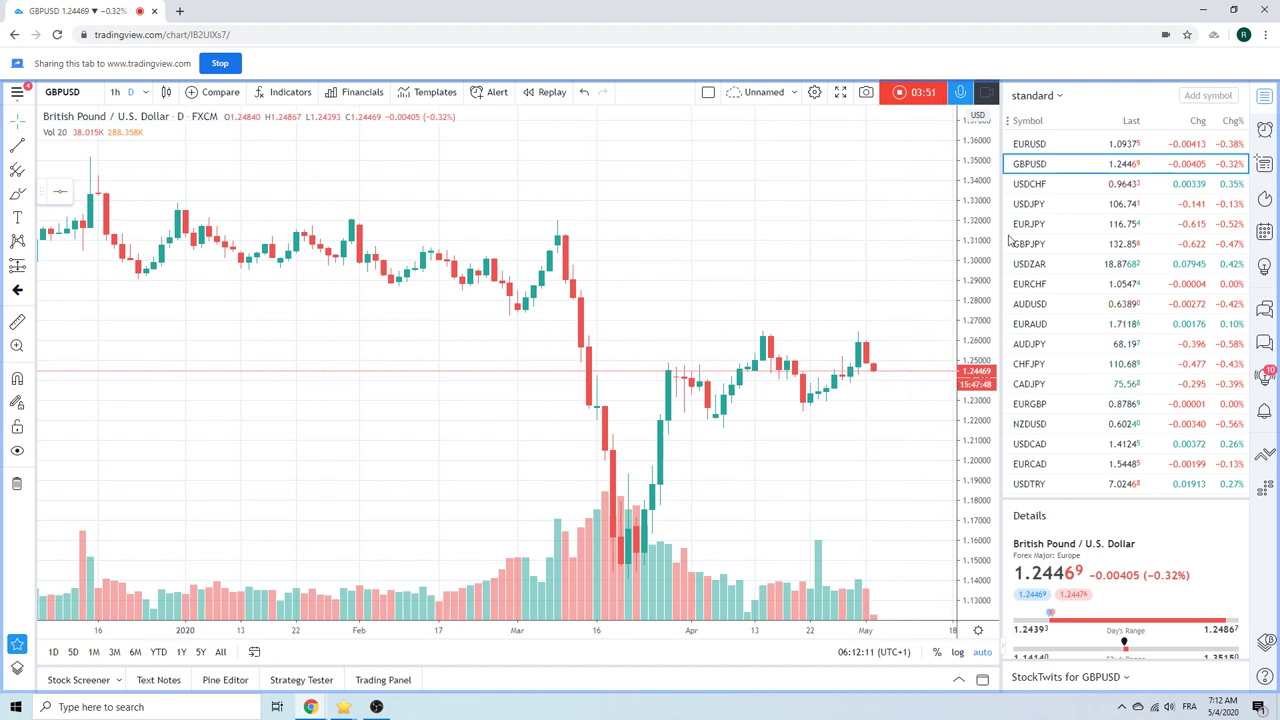
# - Load the USDCHF daily chart from the watchlist
pyautogui.click(1034, 187)
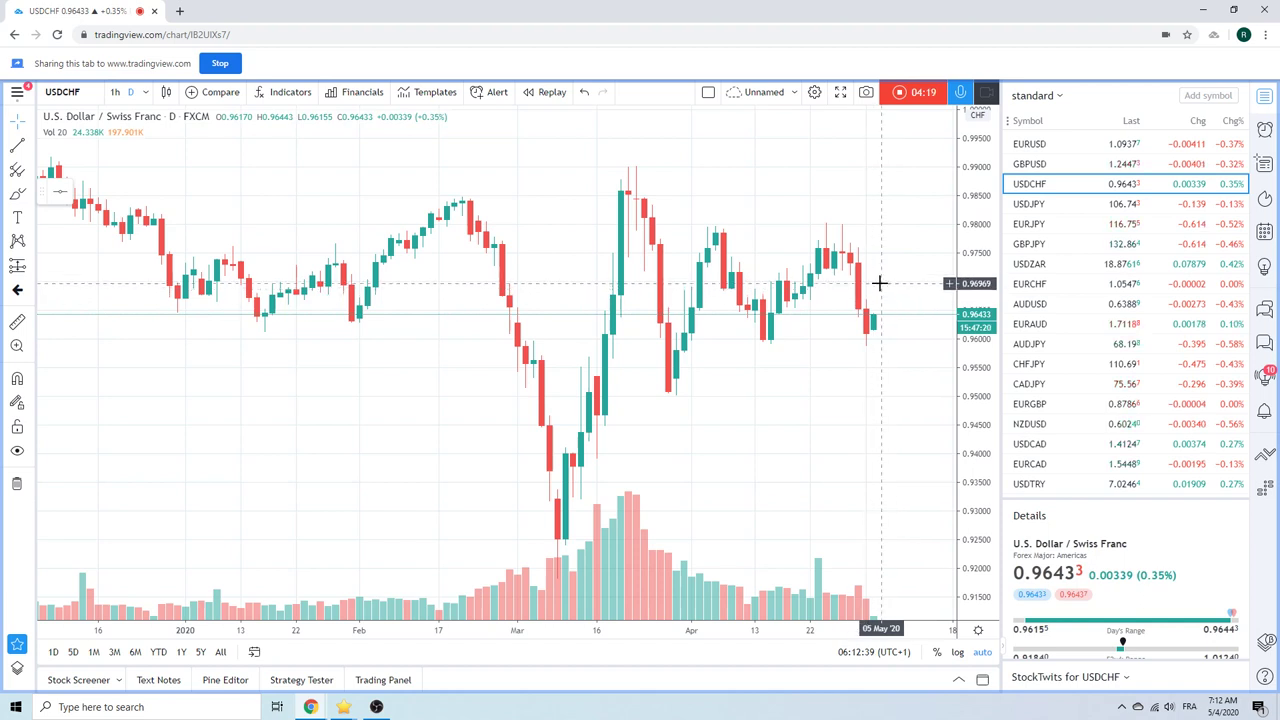
# - Load the USDJPY daily chart from the watchlist
pyautogui.click(1040, 205)
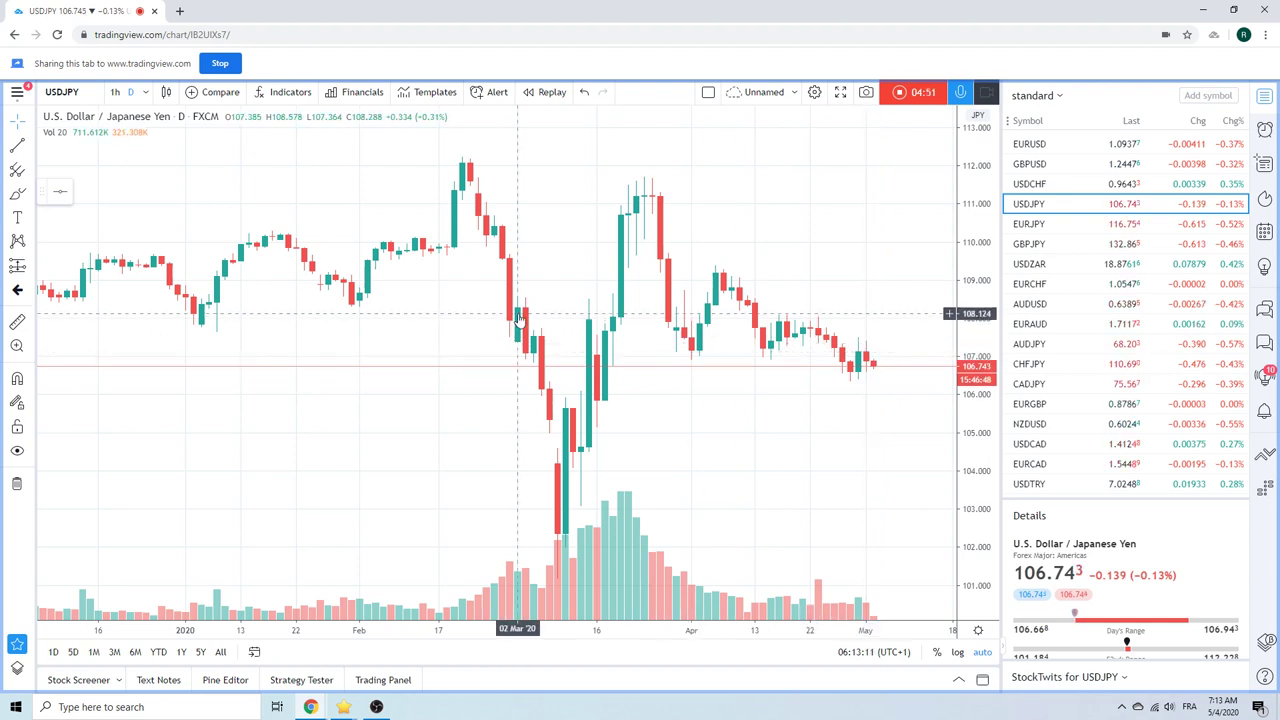
# - Zoom in on recent USDJPY candles, then load the EURJPY daily chart
pyautogui.scroll(3, 520, 320)
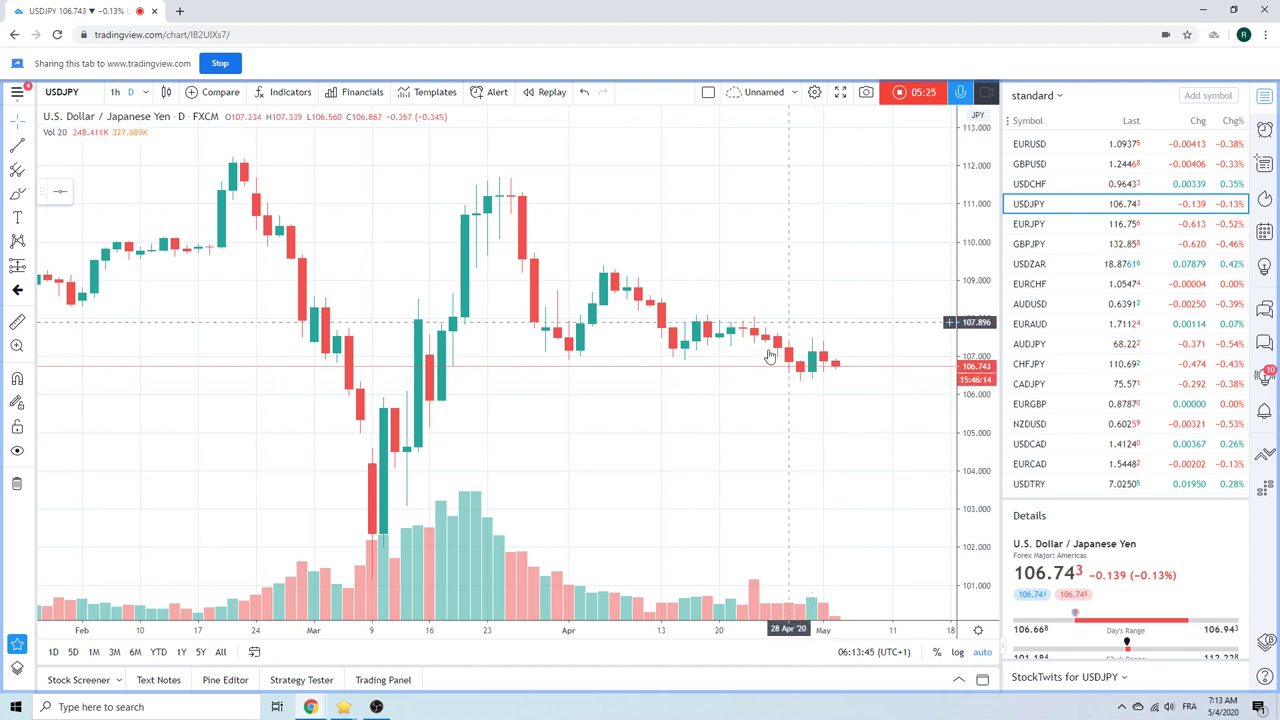
pyautogui.click(1038, 226)
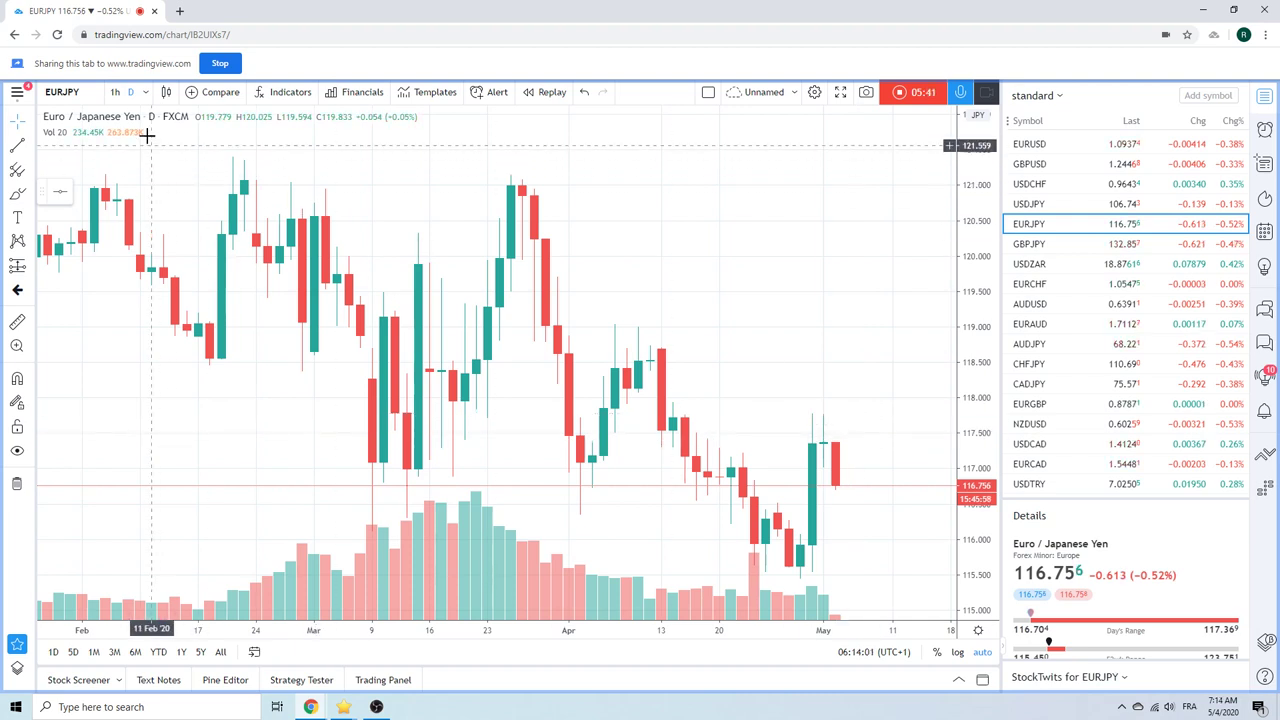
pyautogui.click(145, 92)
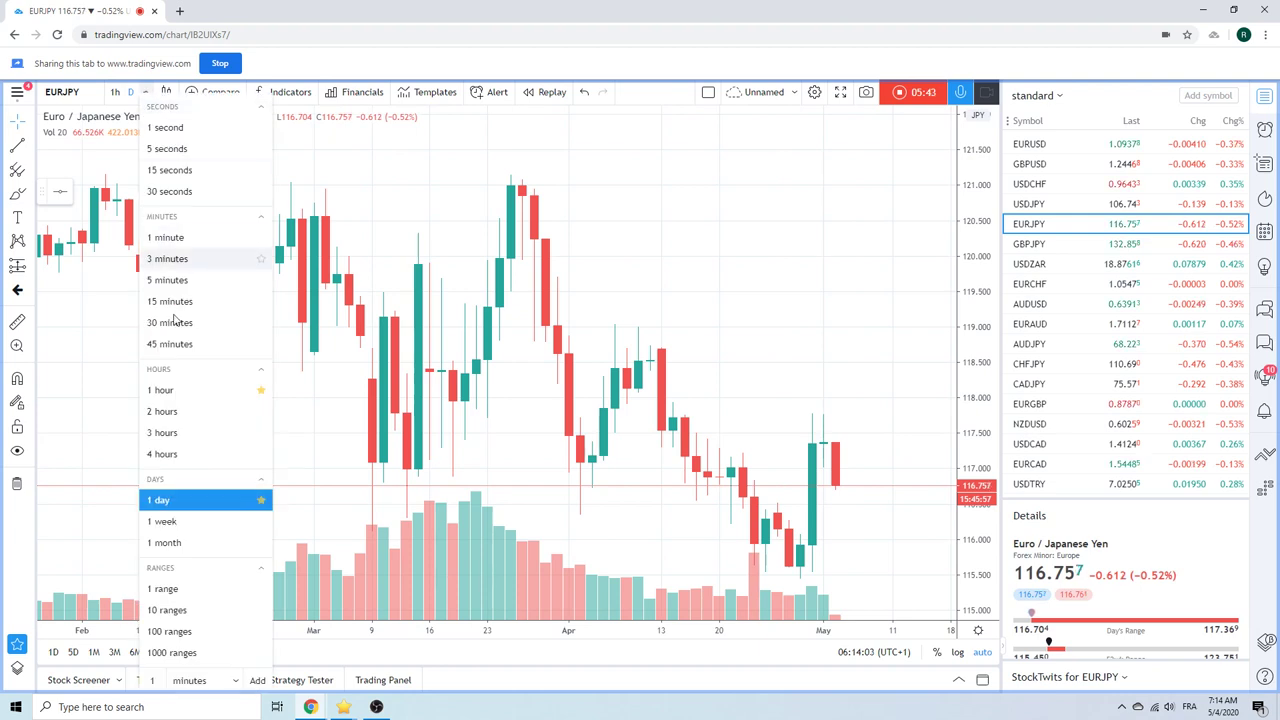
pyautogui.click(163, 521)
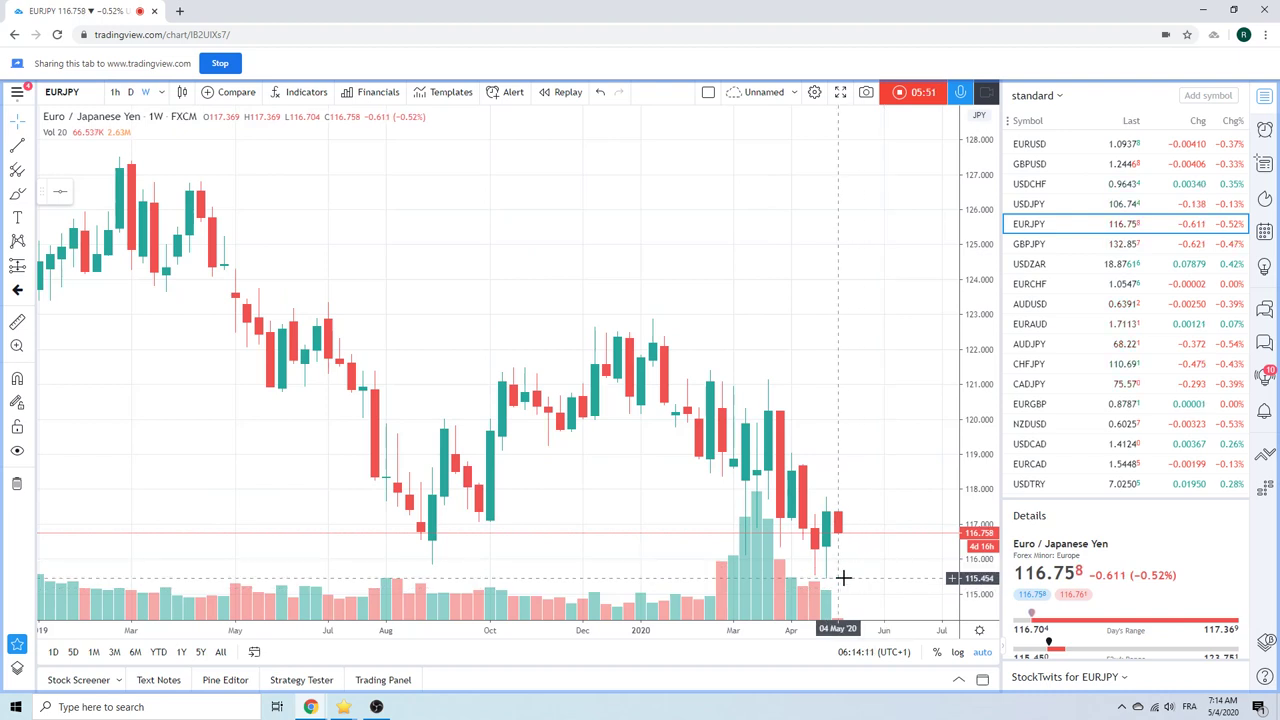
pyautogui.click(130, 92)
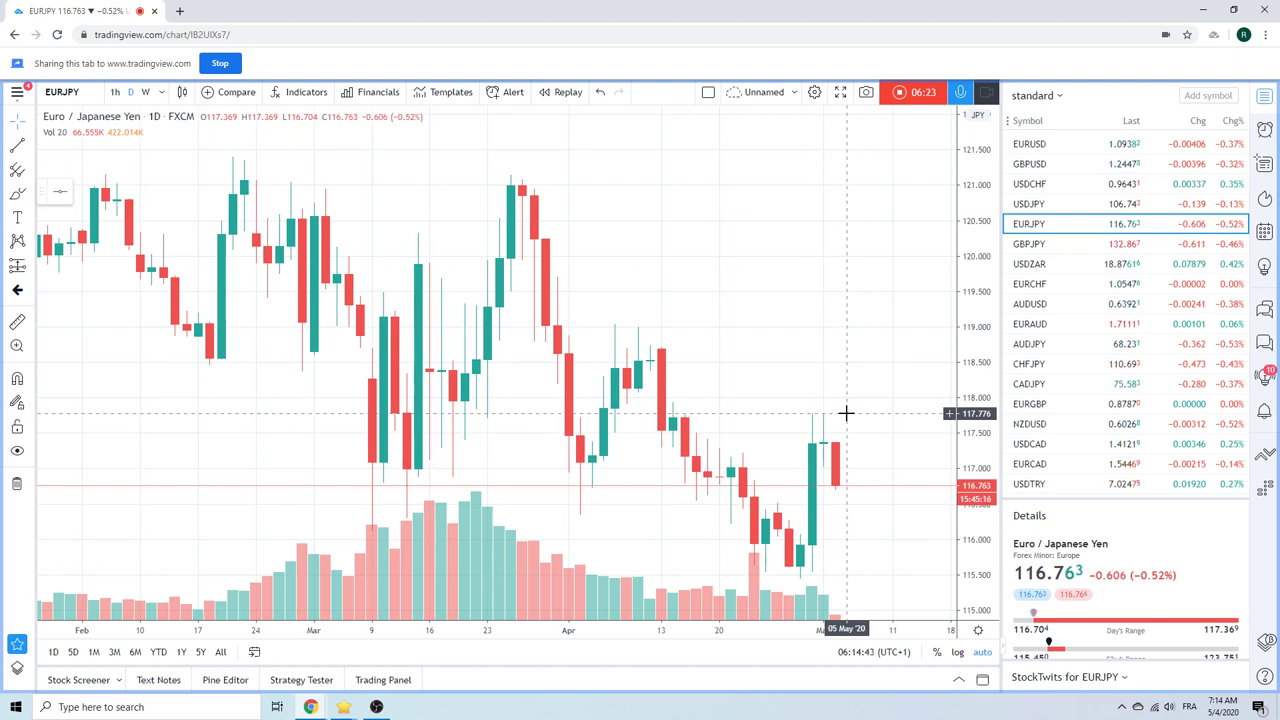
# - View GBPJPY zoomed out over a longer daily history, then load USDZAR
pyautogui.click(1032, 245)
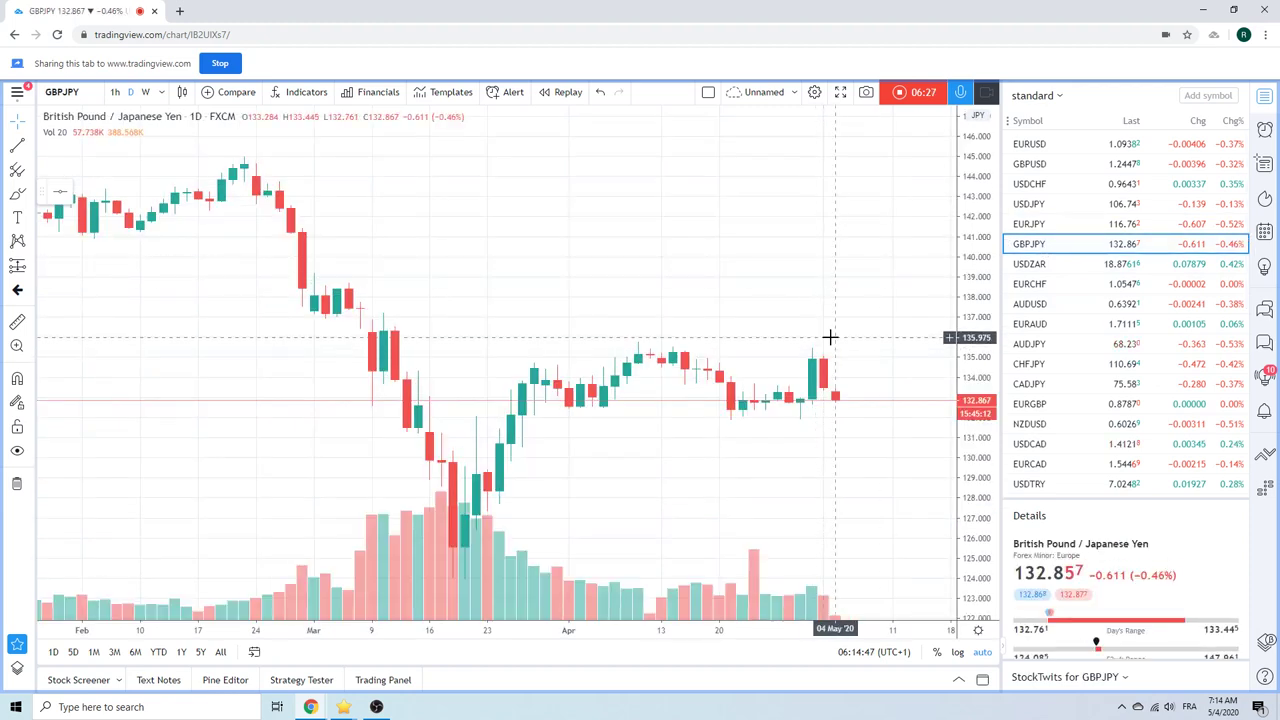
pyautogui.scroll(-5, 834, 343)
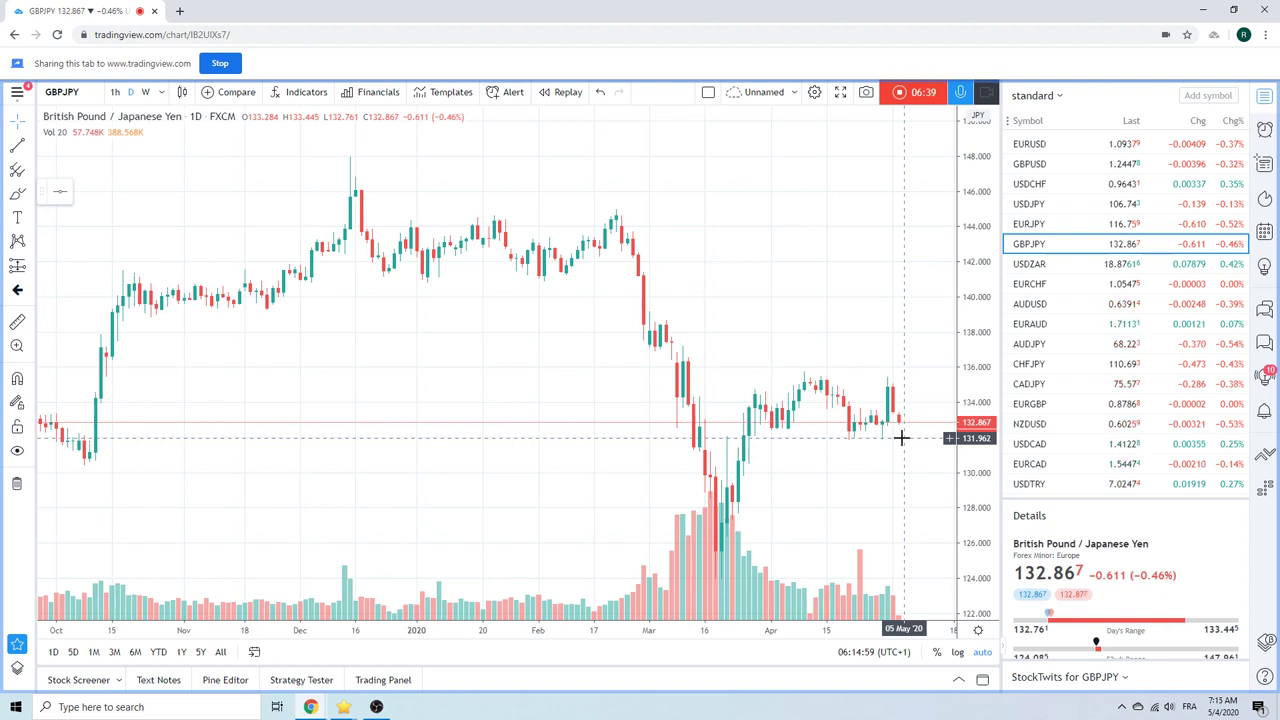
pyautogui.click(1035, 264)
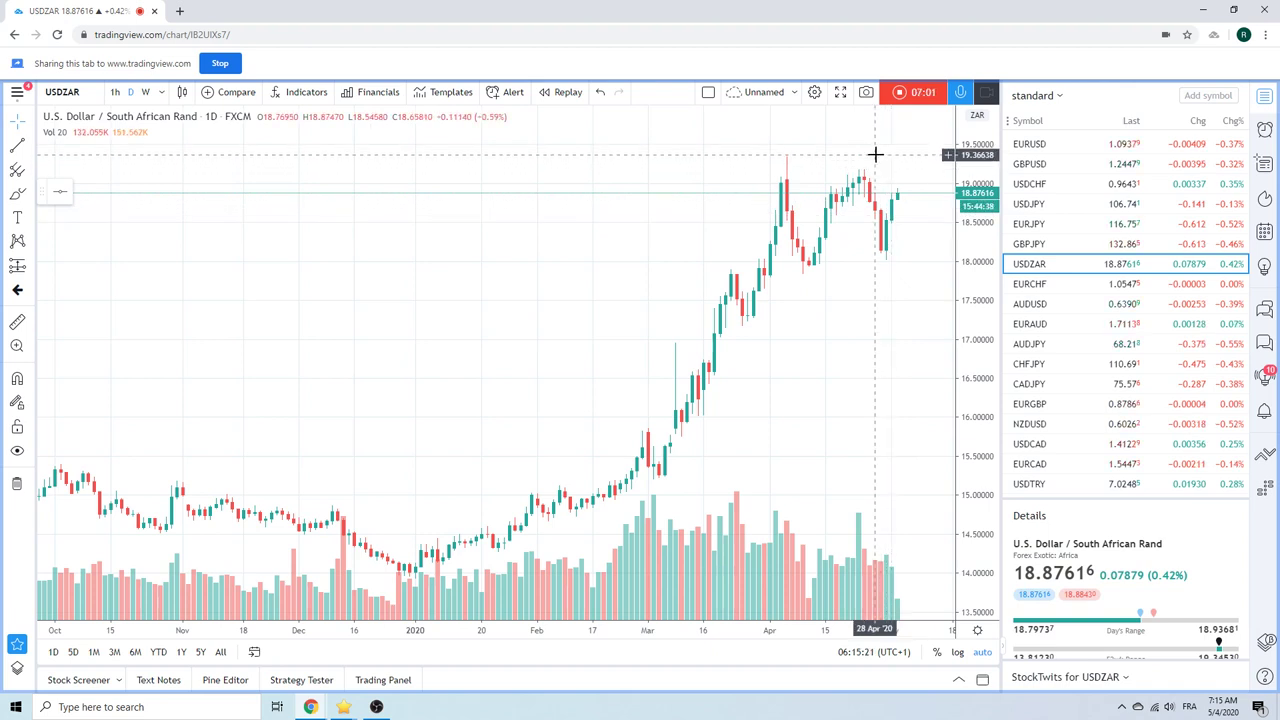
# - Zoom around the USDZAR chart, then load the AUDUSD daily chart
pyautogui.scroll(-2, 801, 286)
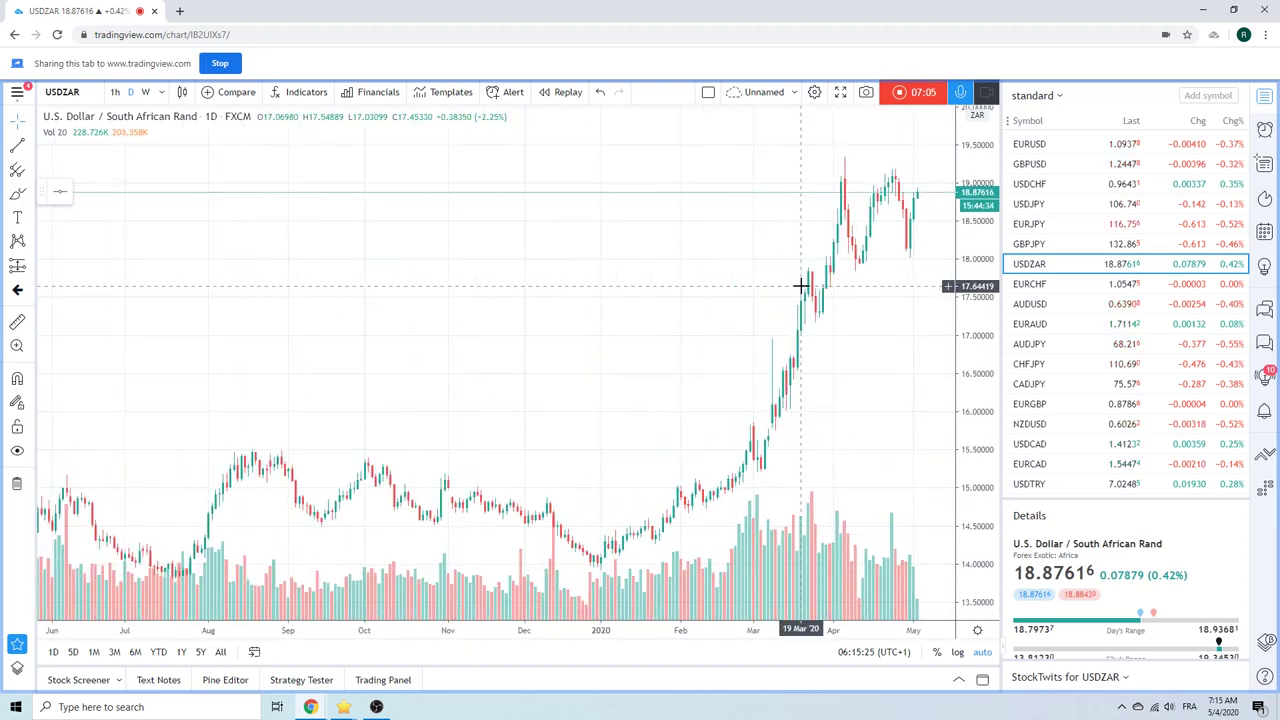
pyautogui.scroll(2, 801, 286)
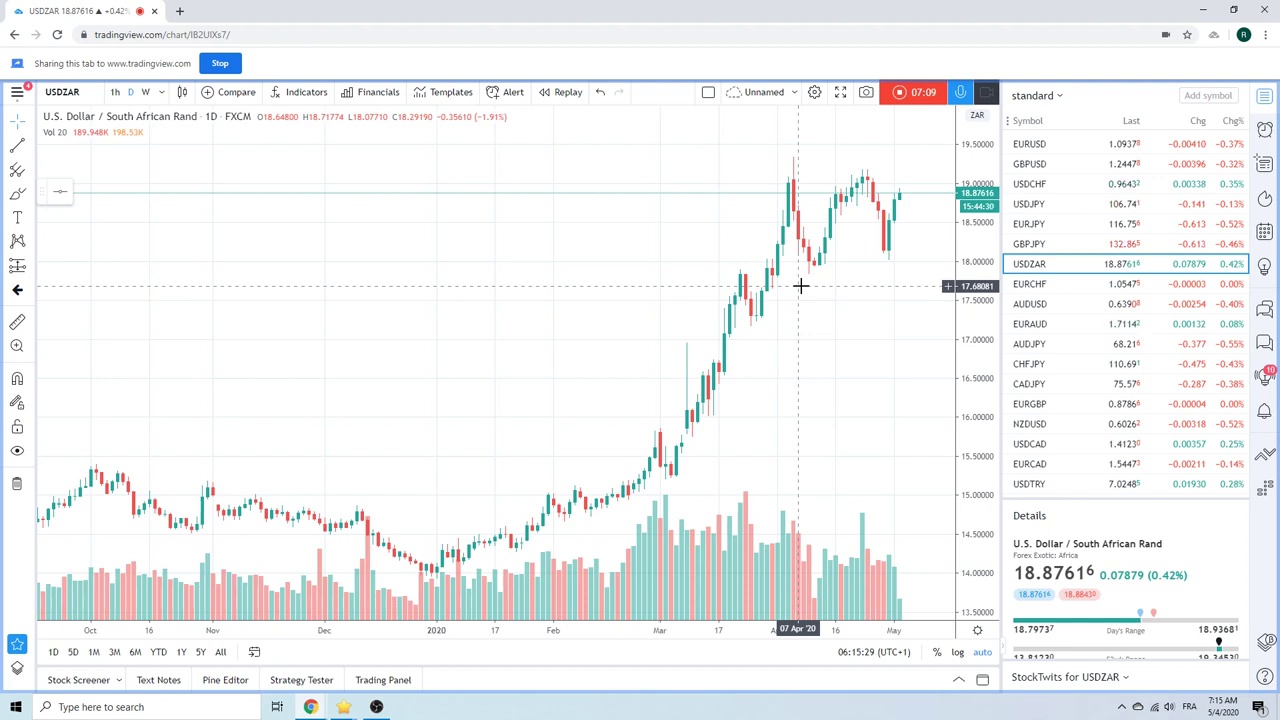
pyautogui.scroll(1, 678, 331)
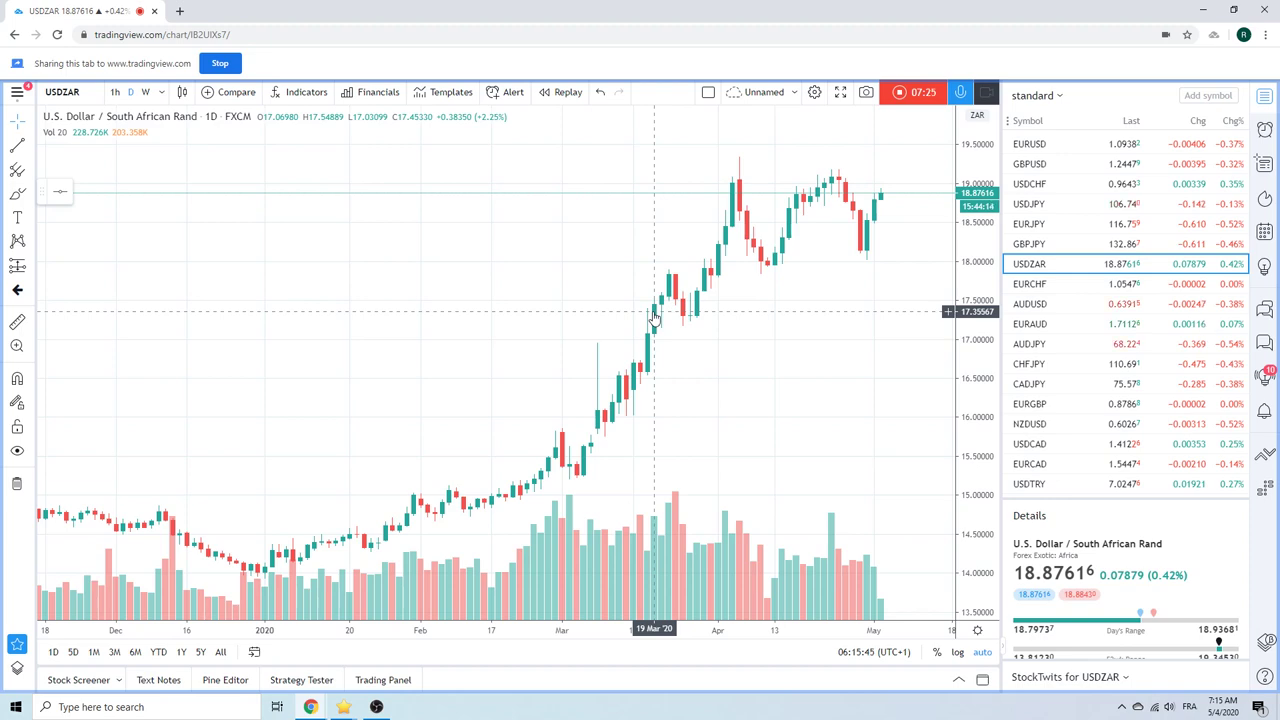
pyautogui.scroll(-2, 645, 320)
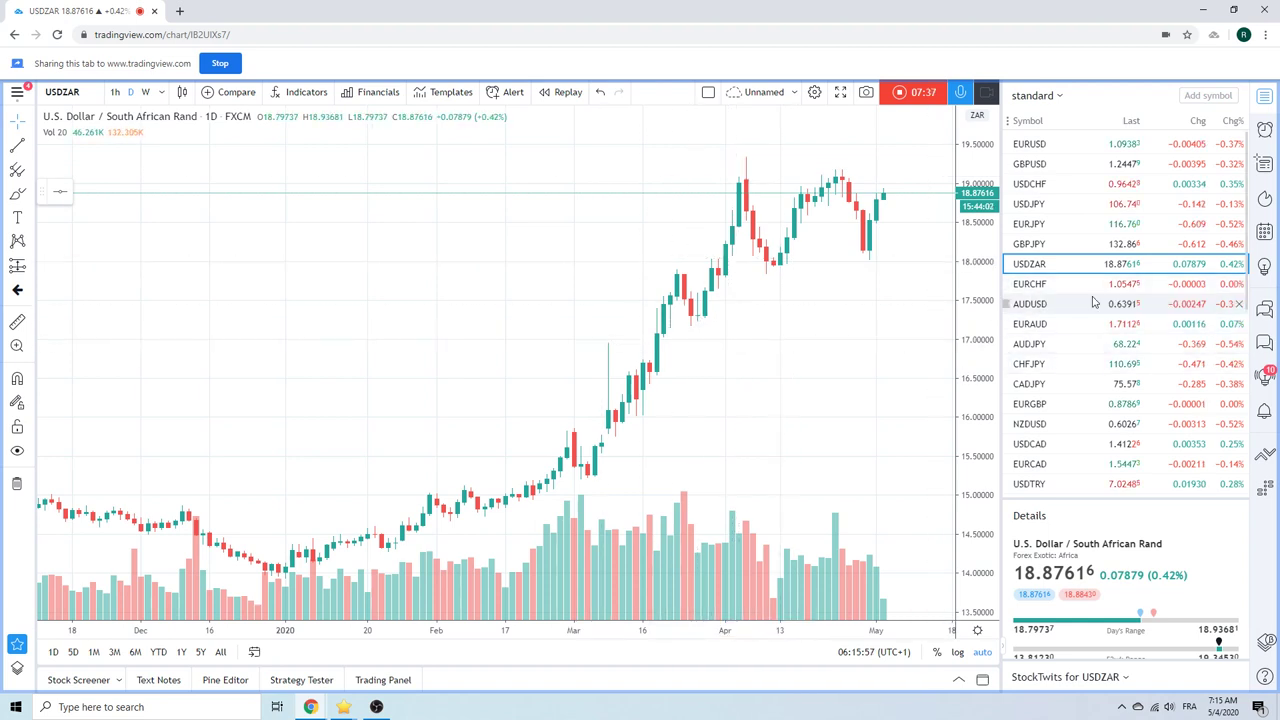
pyautogui.click(1035, 304)
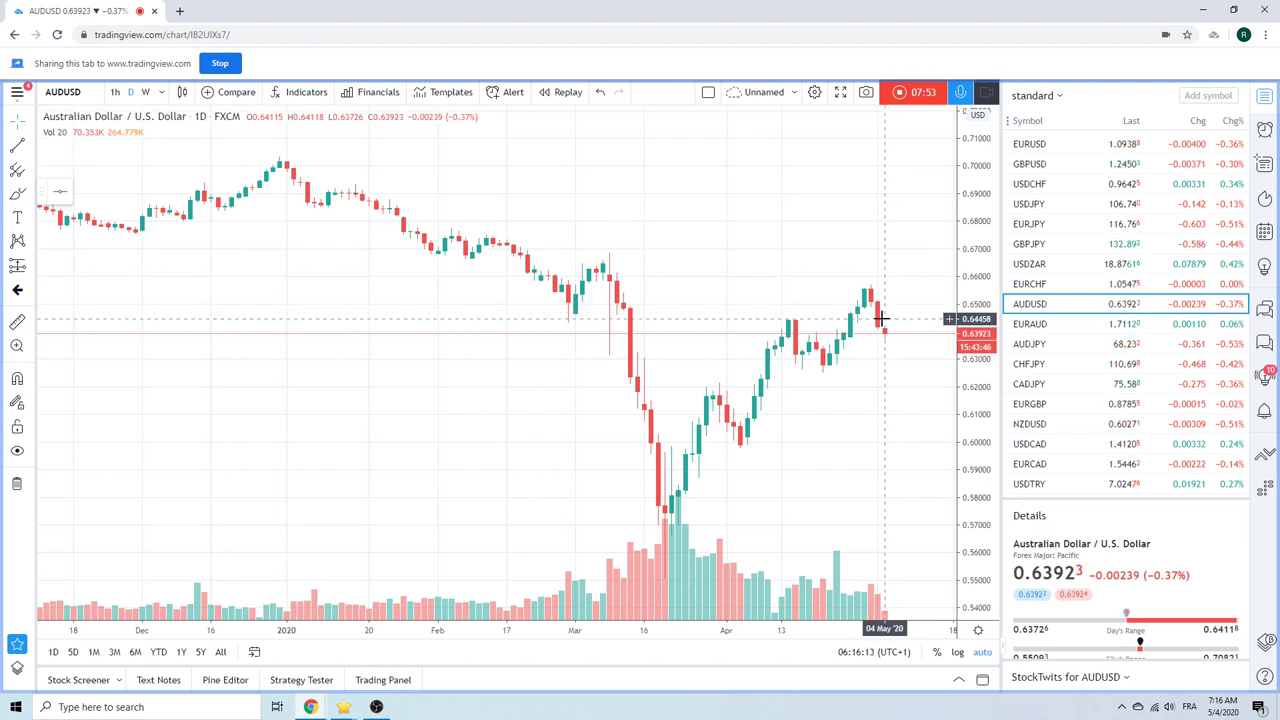
# - Load AUDJPY, then the Gold Futures GC1! daily chart further down the watchlist
pyautogui.click(1029, 343)
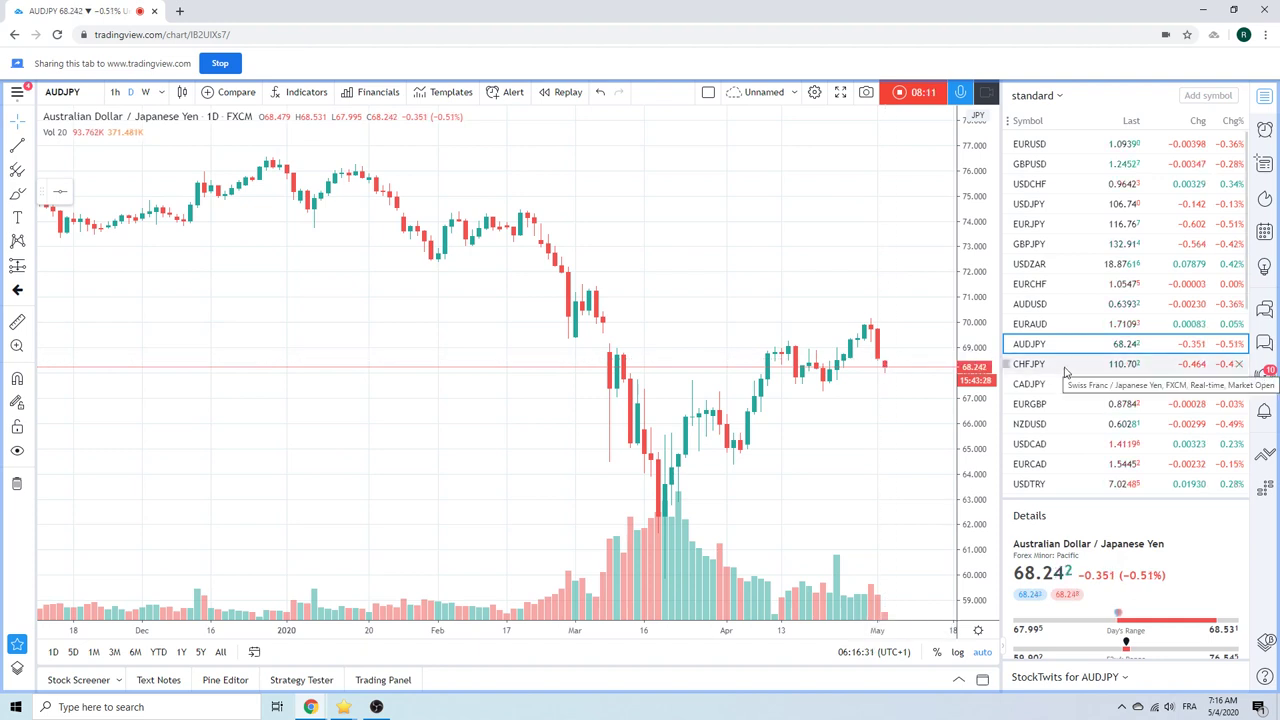
pyautogui.scroll(-1, 1065, 372)
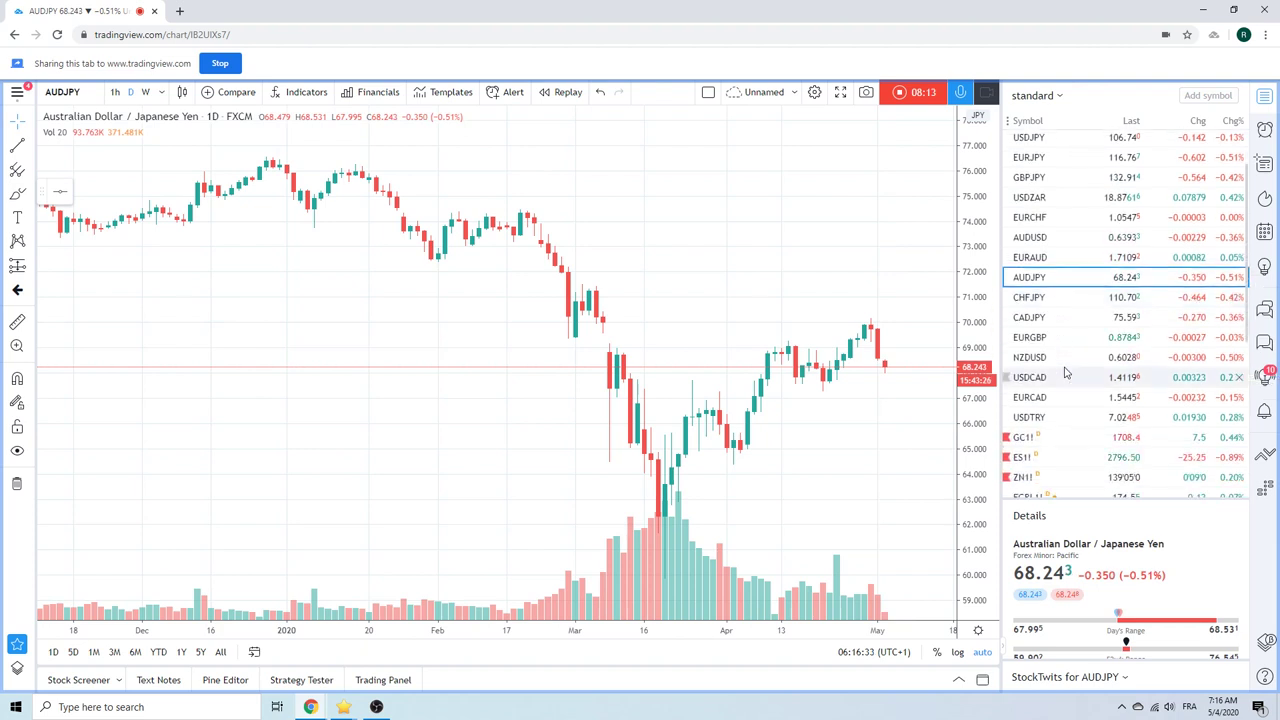
pyautogui.click(1050, 440)
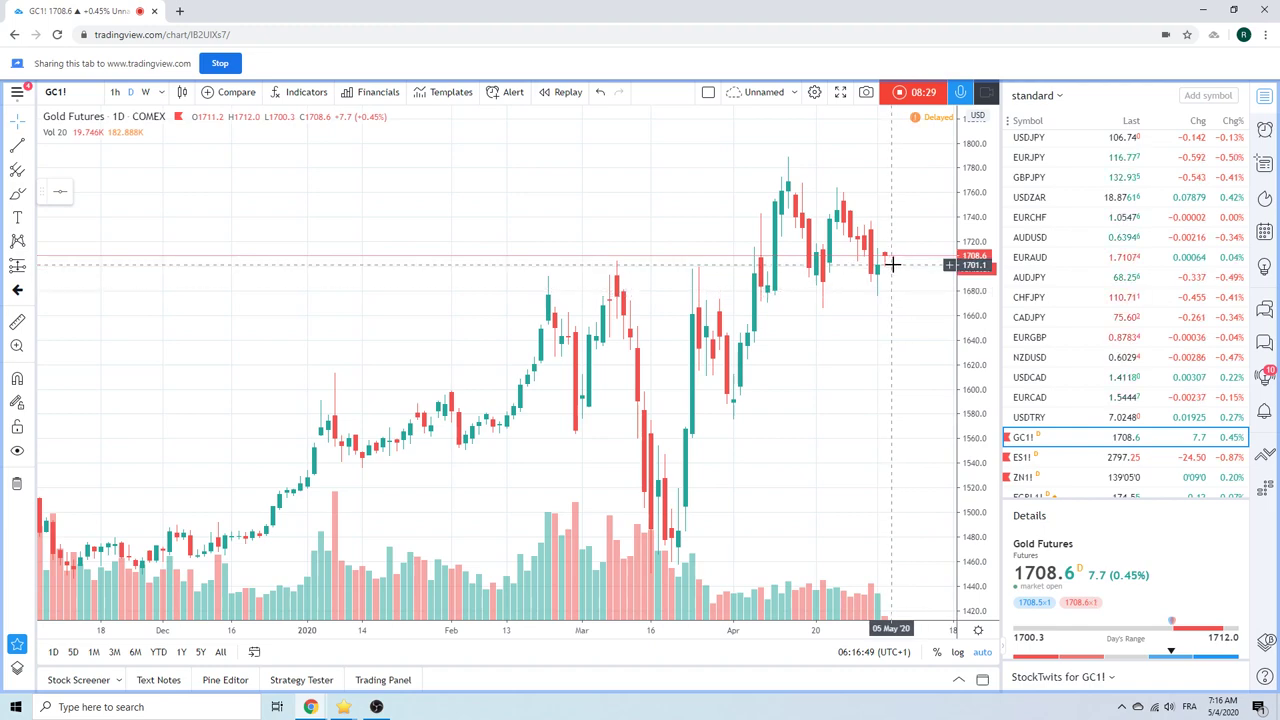
pyautogui.scroll(3, 892, 265)
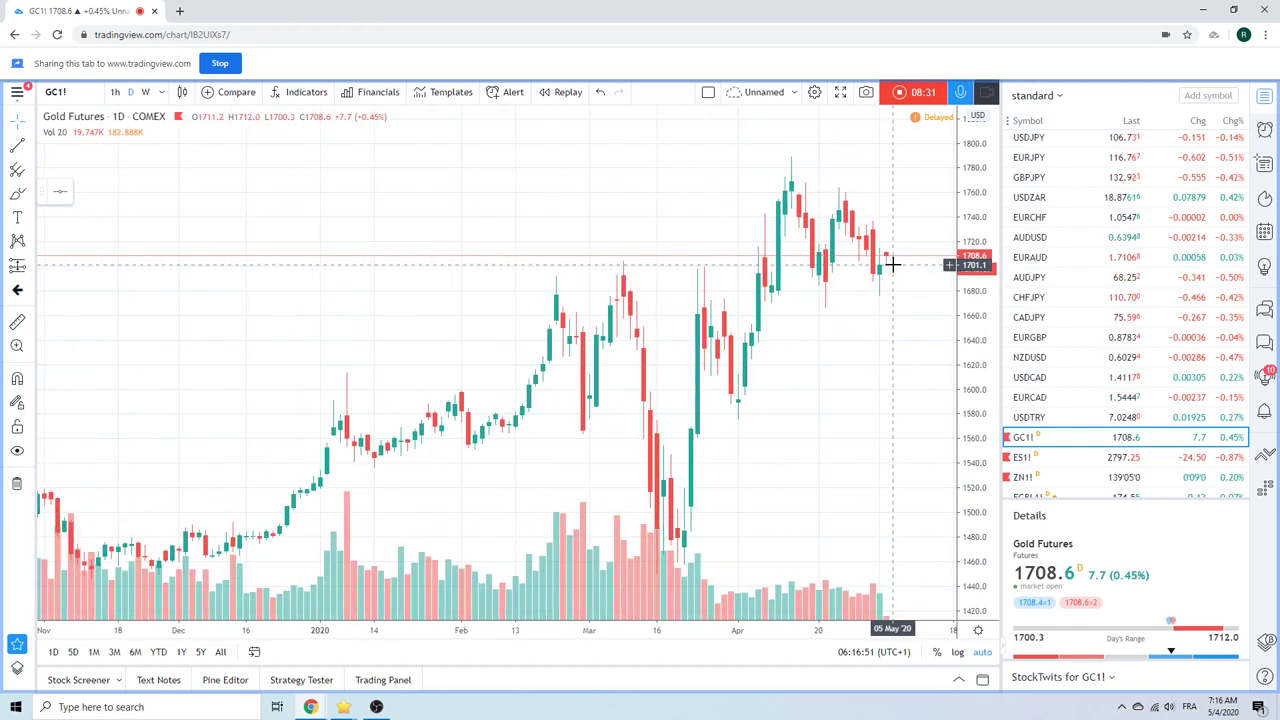
# - Draw an extended trendline from the April high down to the lower high
pyautogui.click(30, 145)
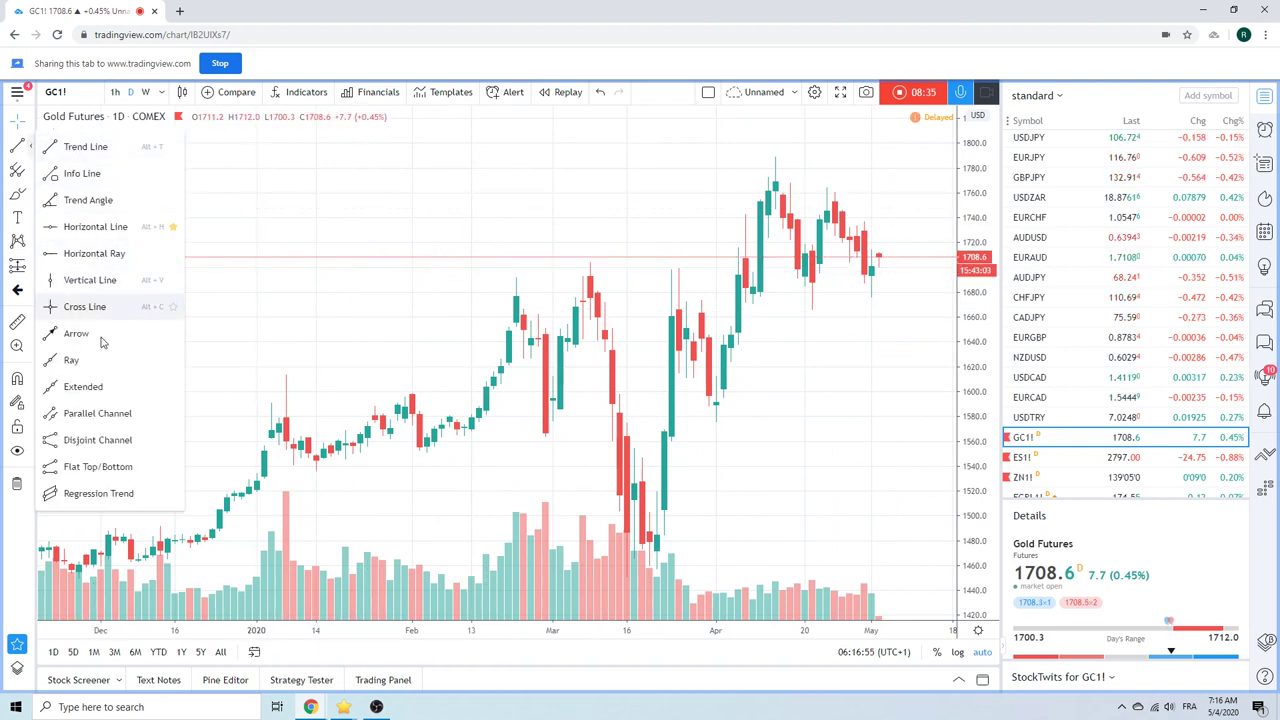
pyautogui.click(137, 389)
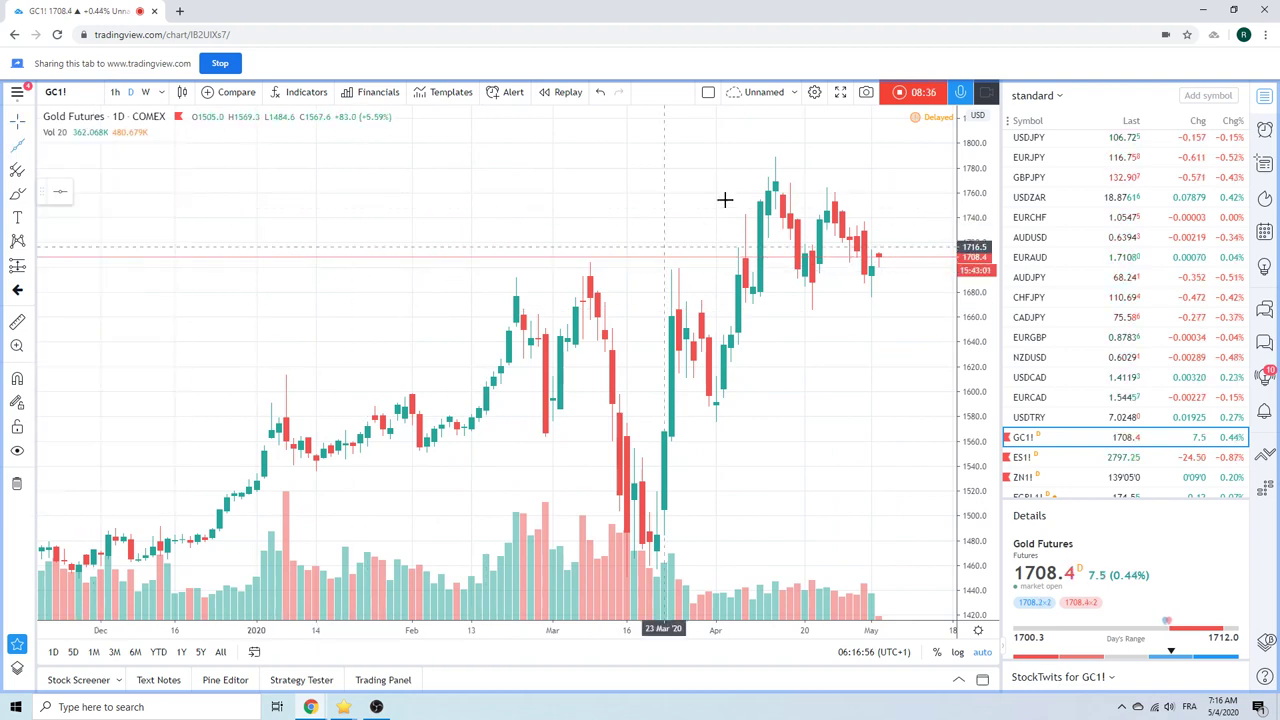
pyautogui.click(775, 155)
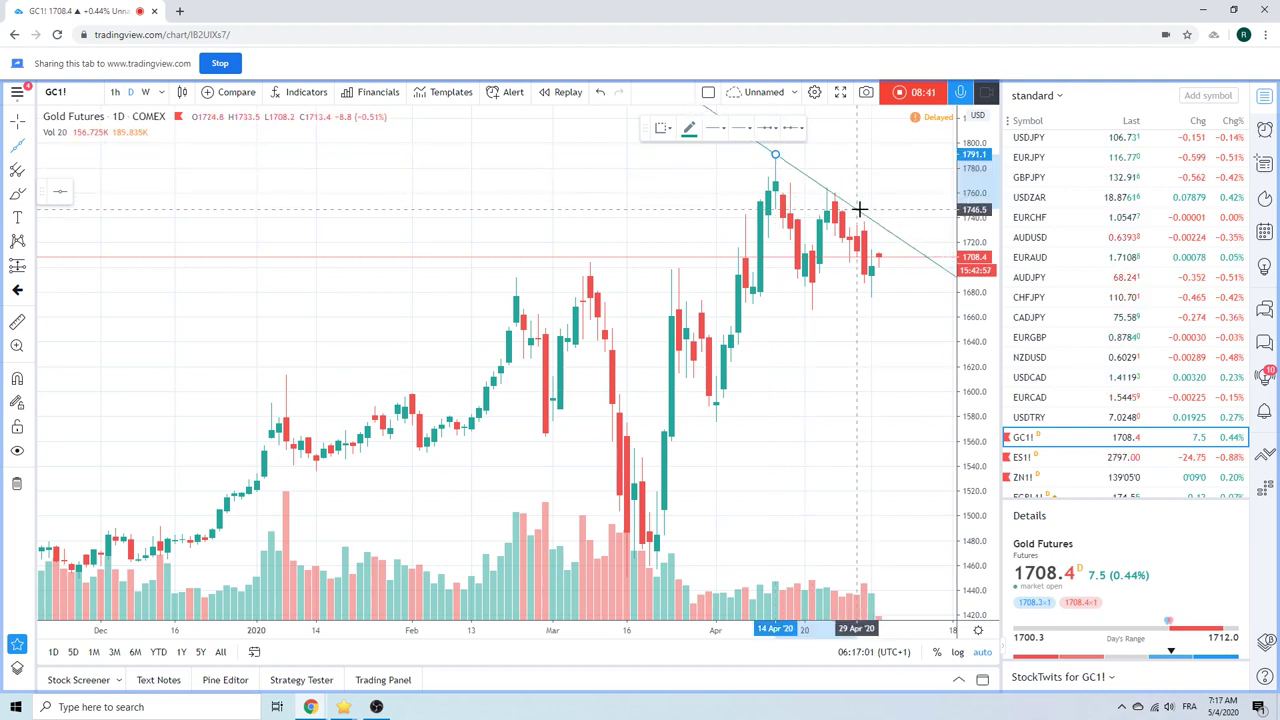
pyautogui.click(856, 207)
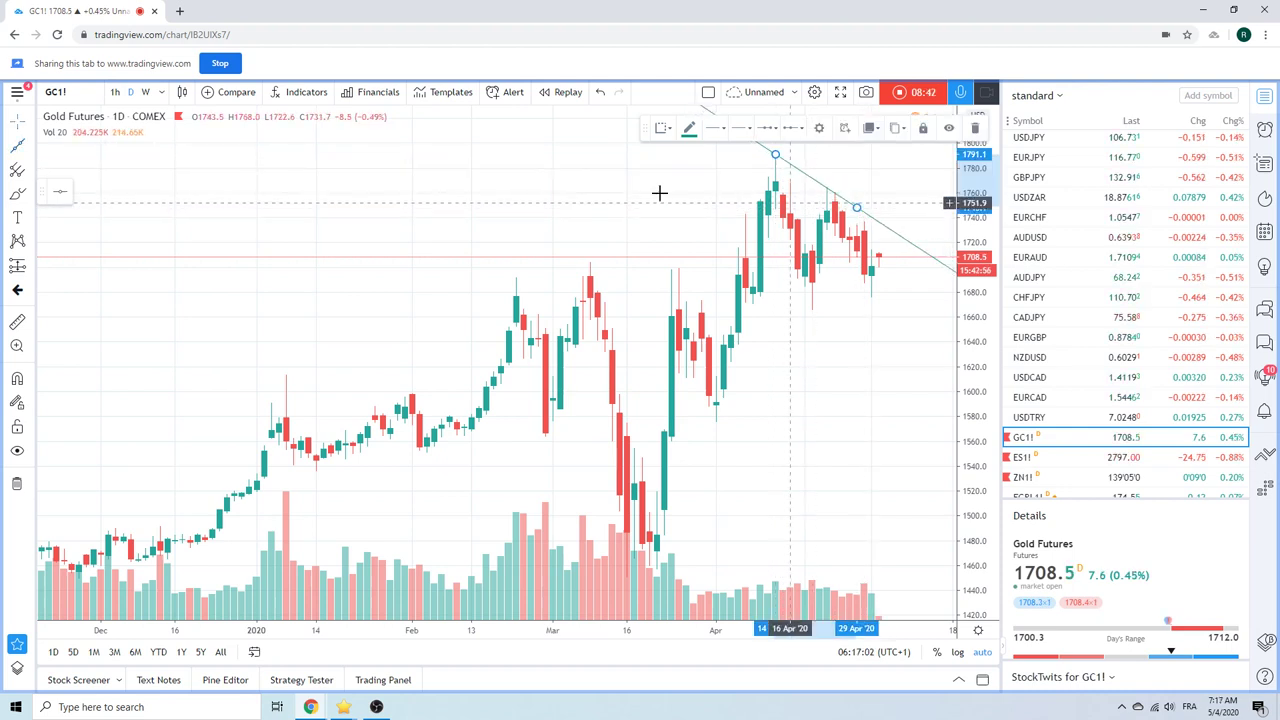
# - Draw a second extended trendline along the rising lows, then deselect it
pyautogui.click(33, 148)
pyautogui.click(100, 392)
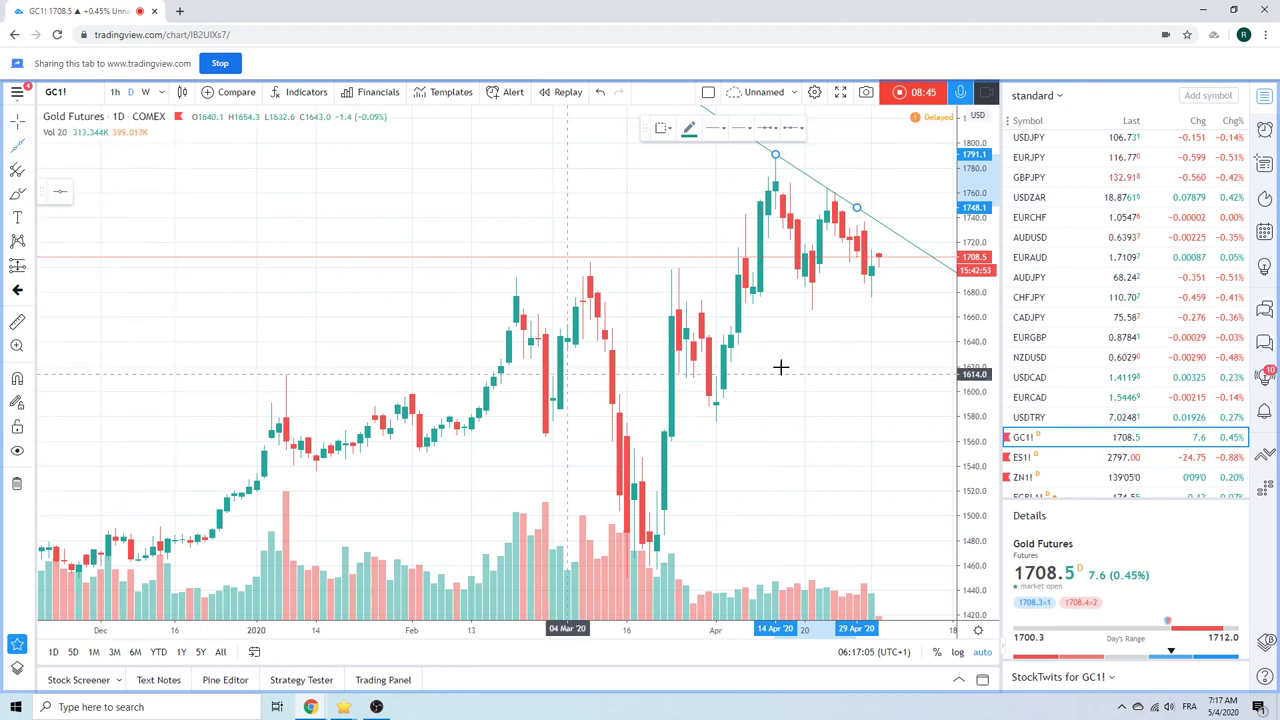
pyautogui.click(871, 298)
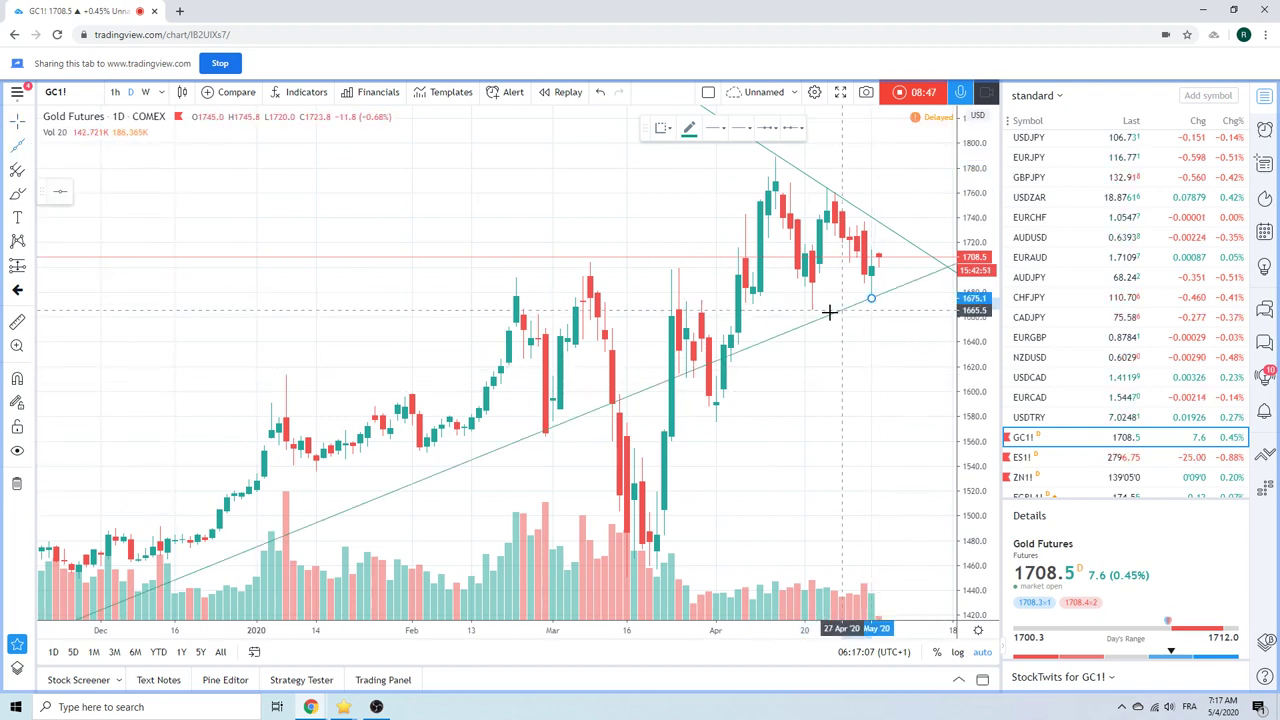
pyautogui.click(812, 311)
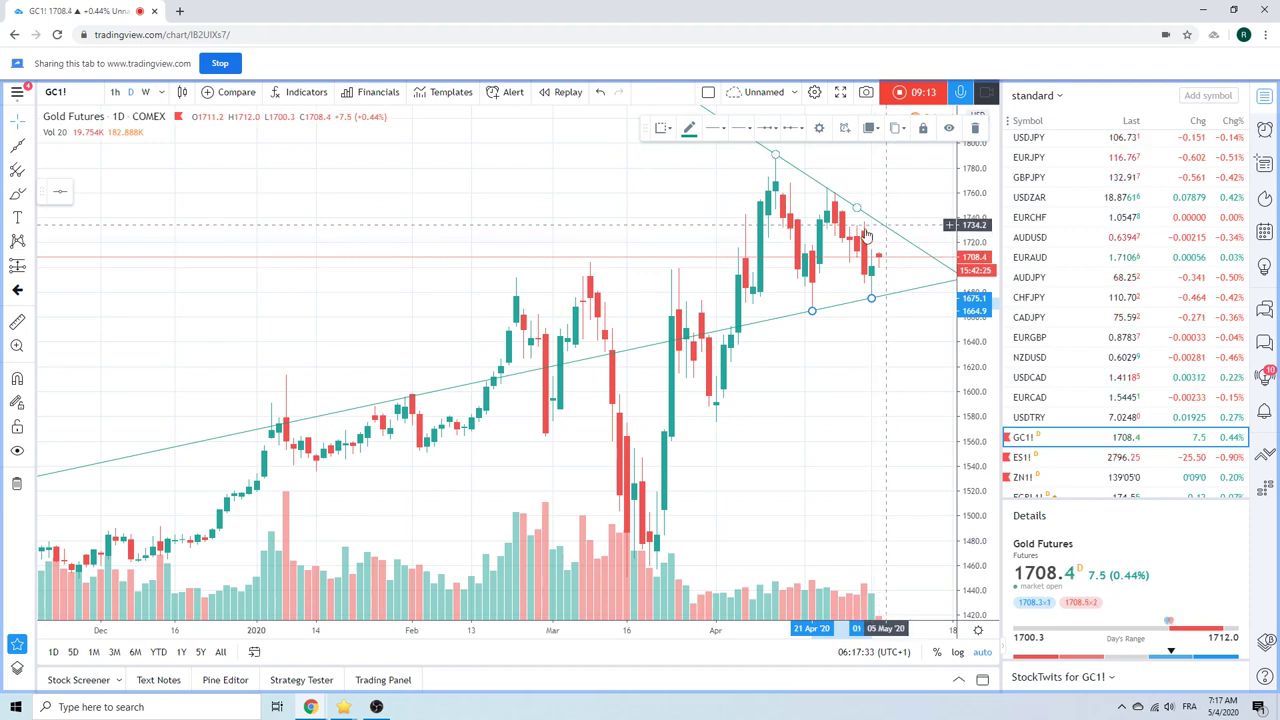
pyautogui.scroll(2, 451, 320)
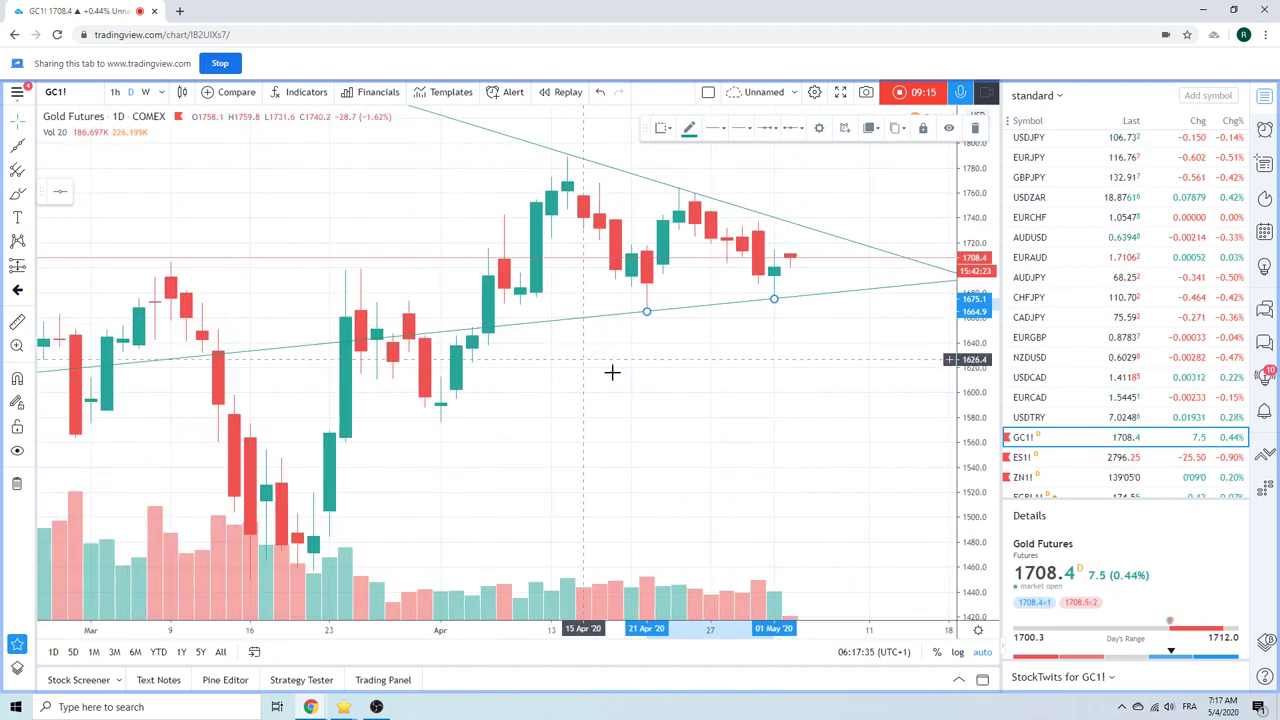
pyautogui.click(908, 183)
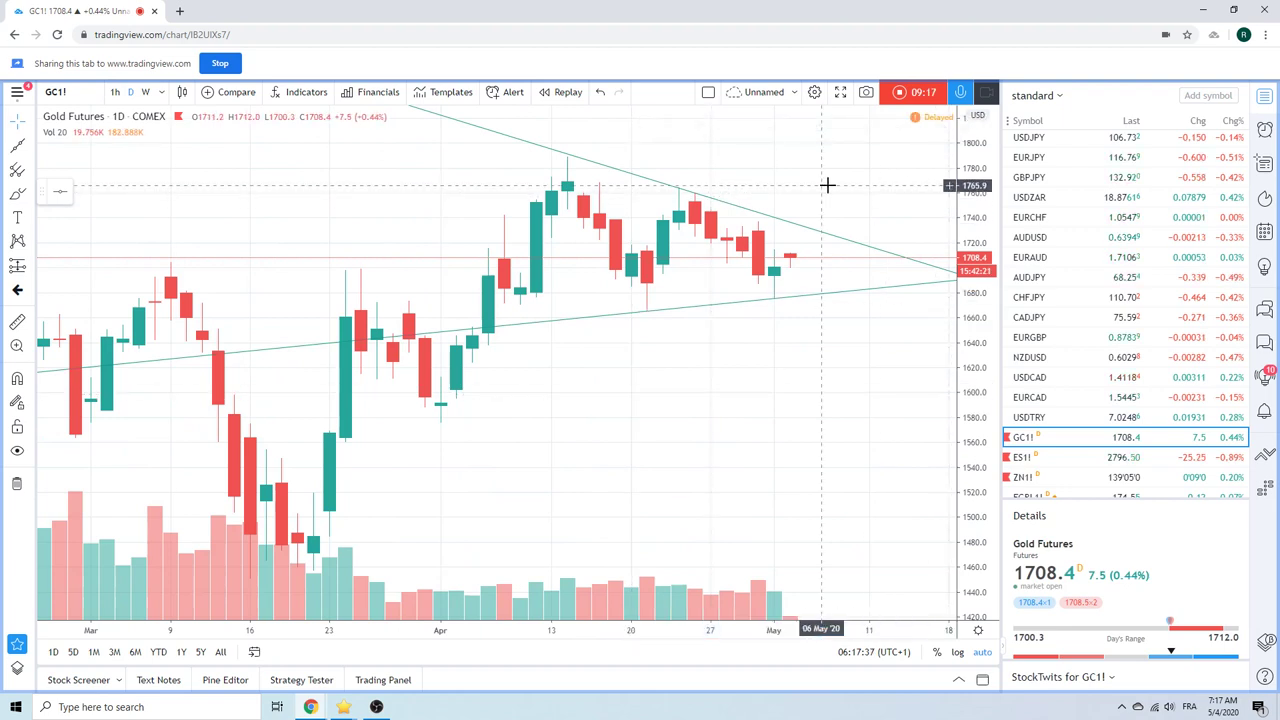
pyautogui.scroll(-3, 1107, 372)
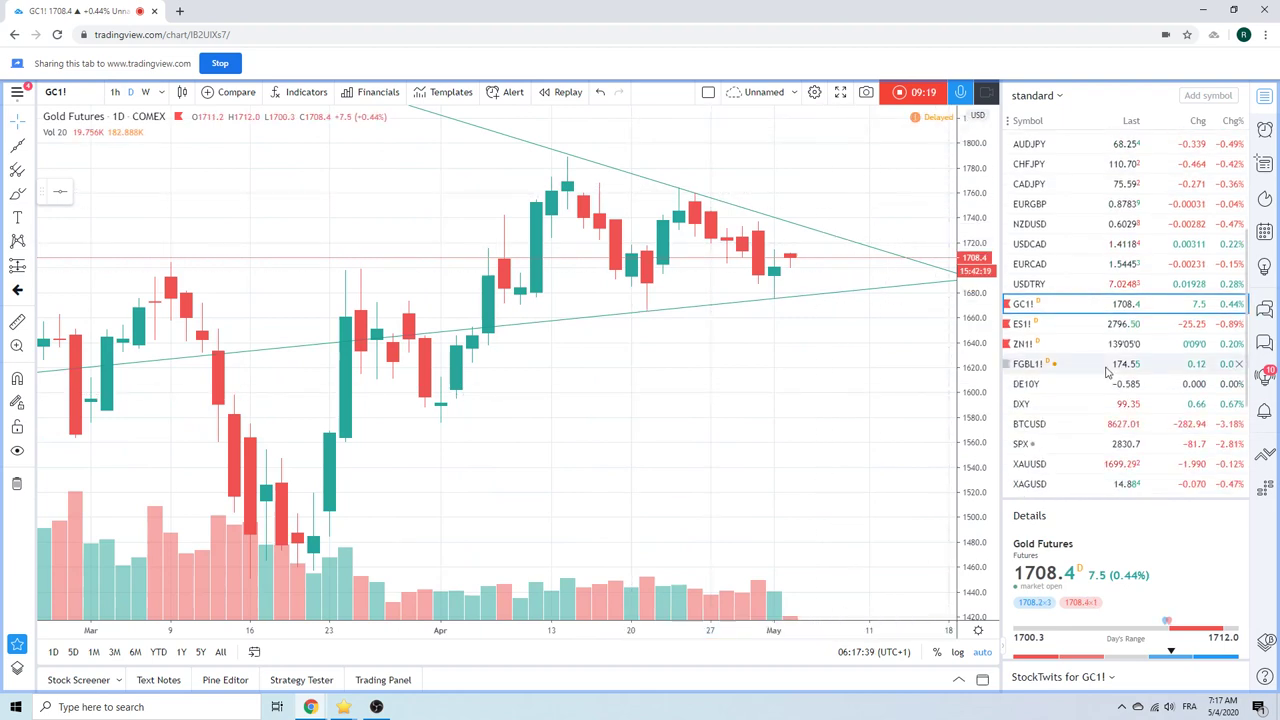
# - Review the ES1! daily chart, then stop recording to open the Preview Video Idea window
pyautogui.click(1032, 325)
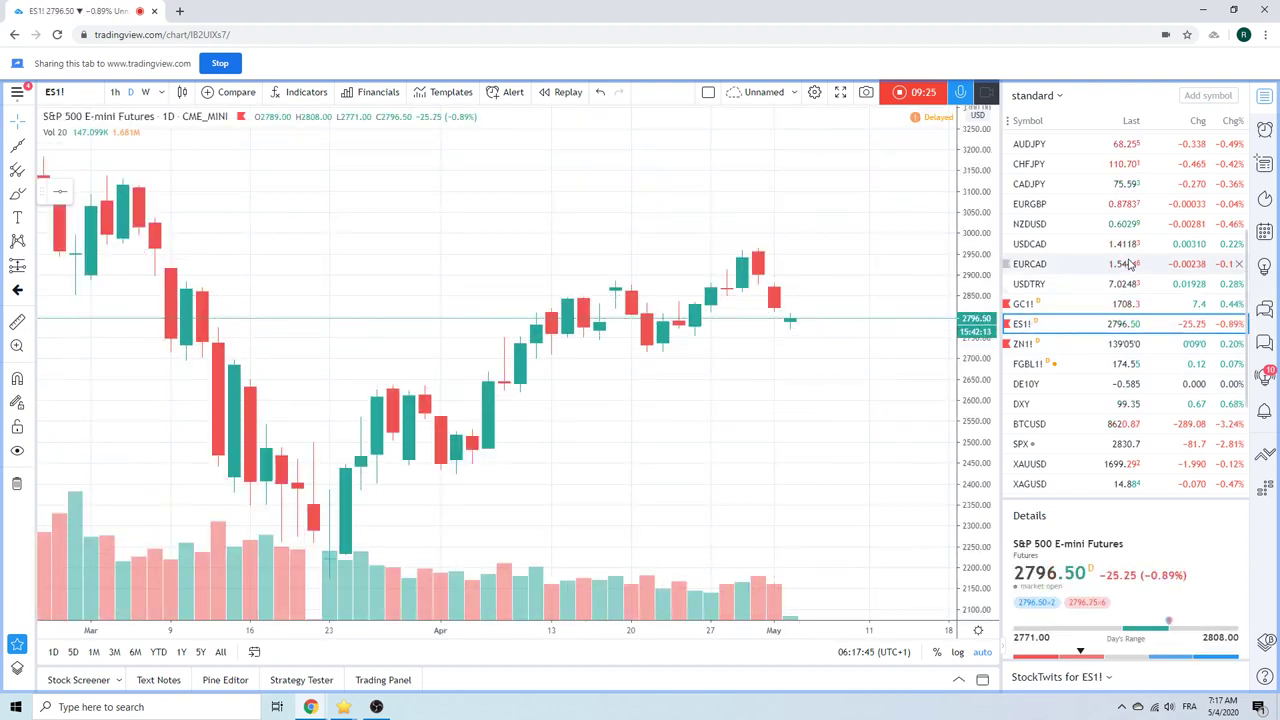
pyautogui.scroll(-3, 1129, 263)
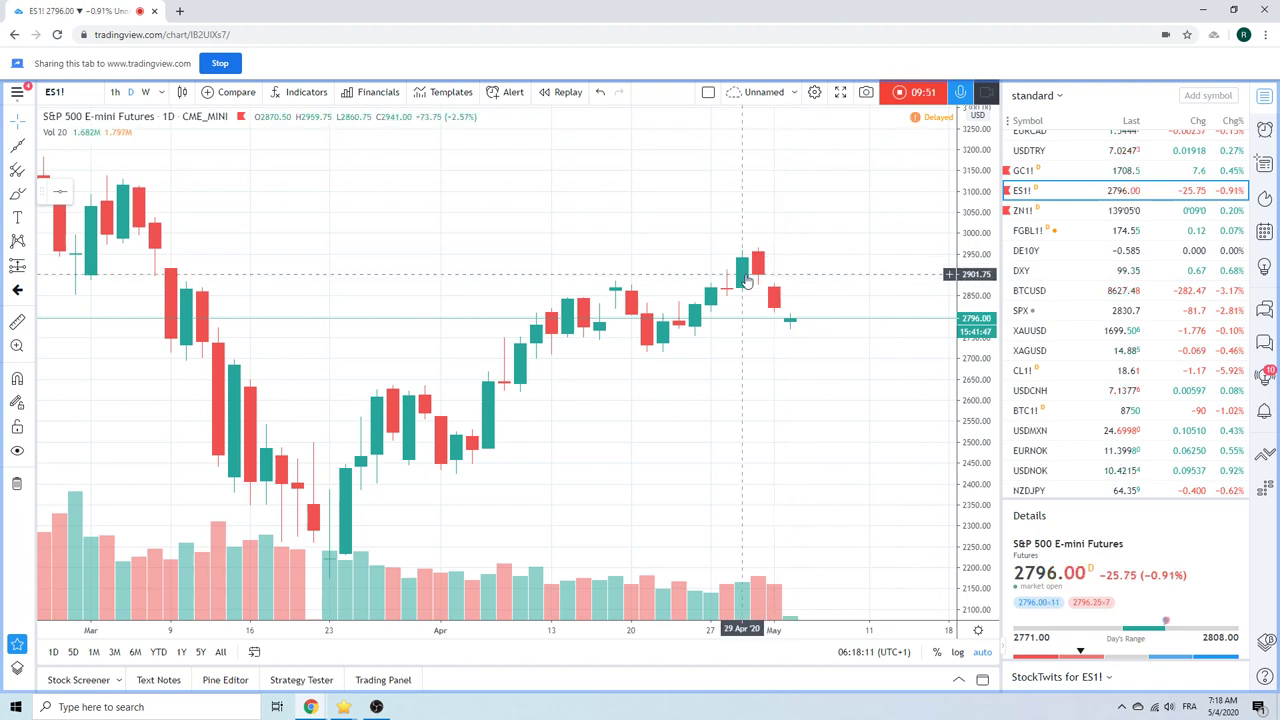
pyautogui.scroll(-2, 720, 244)
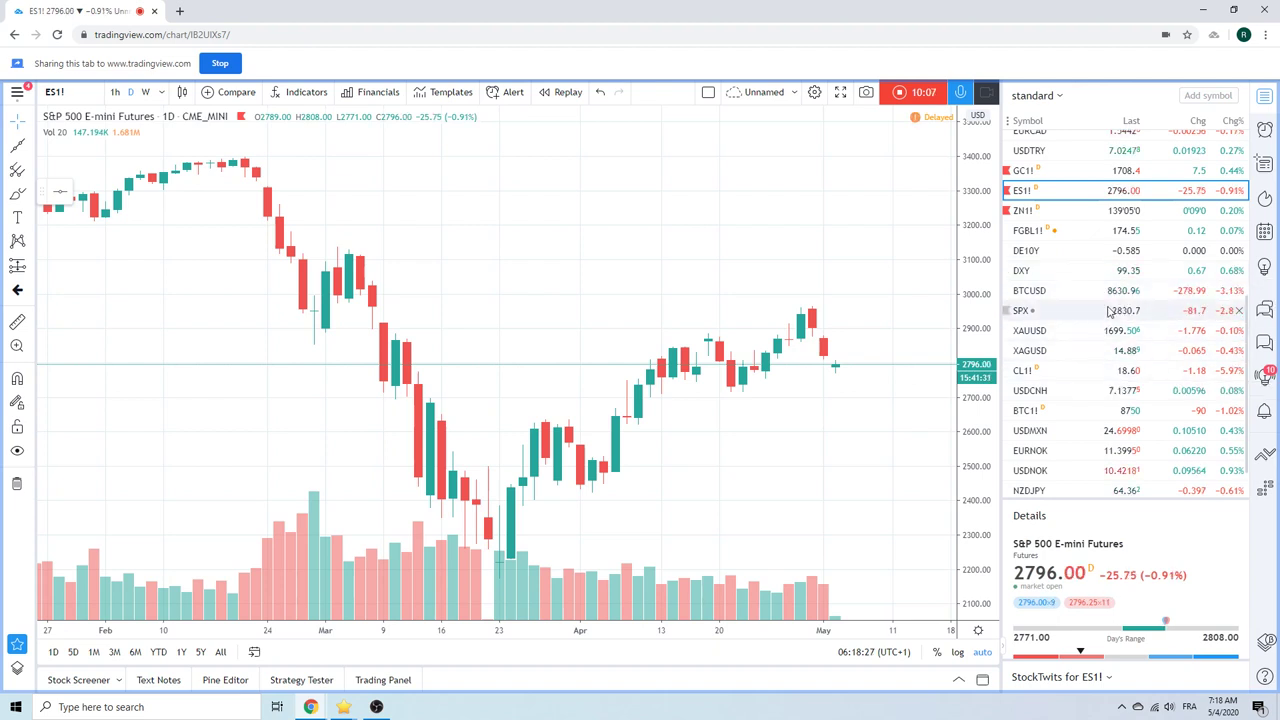
pyautogui.scroll(-1, 1110, 312)
pyautogui.scroll(5, 1108, 312)
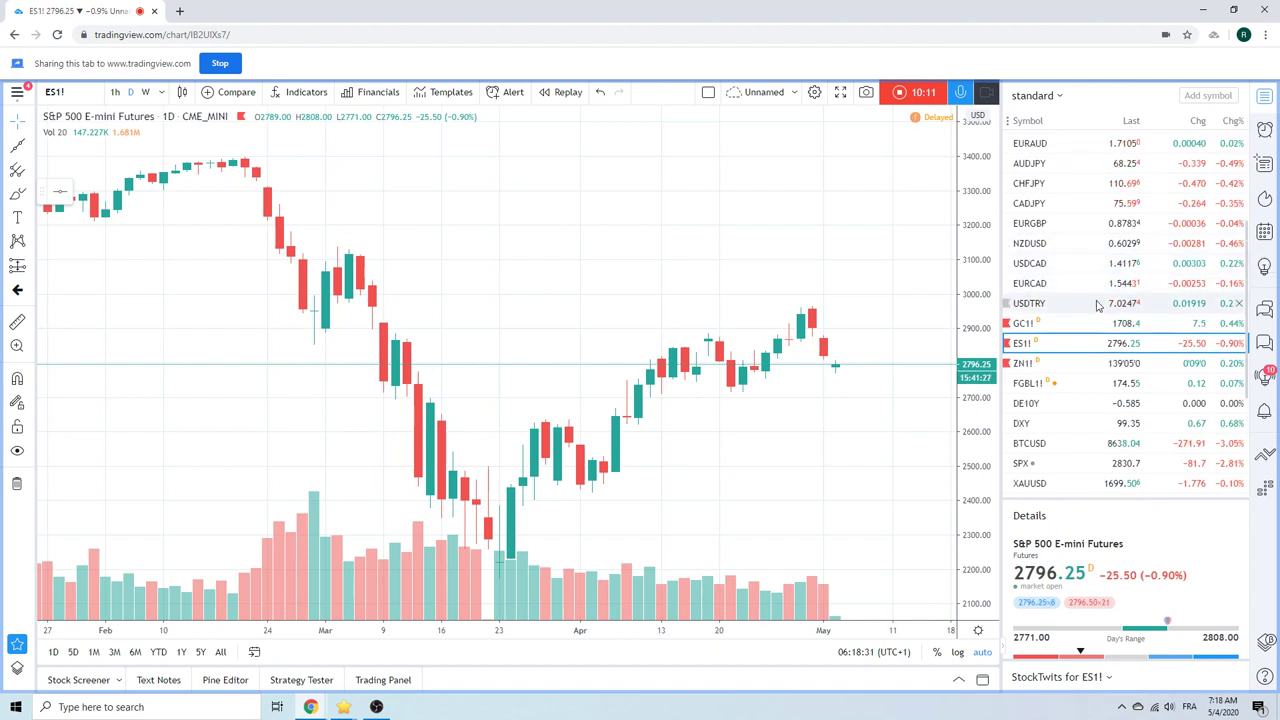
pyautogui.scroll(4, 1095, 305)
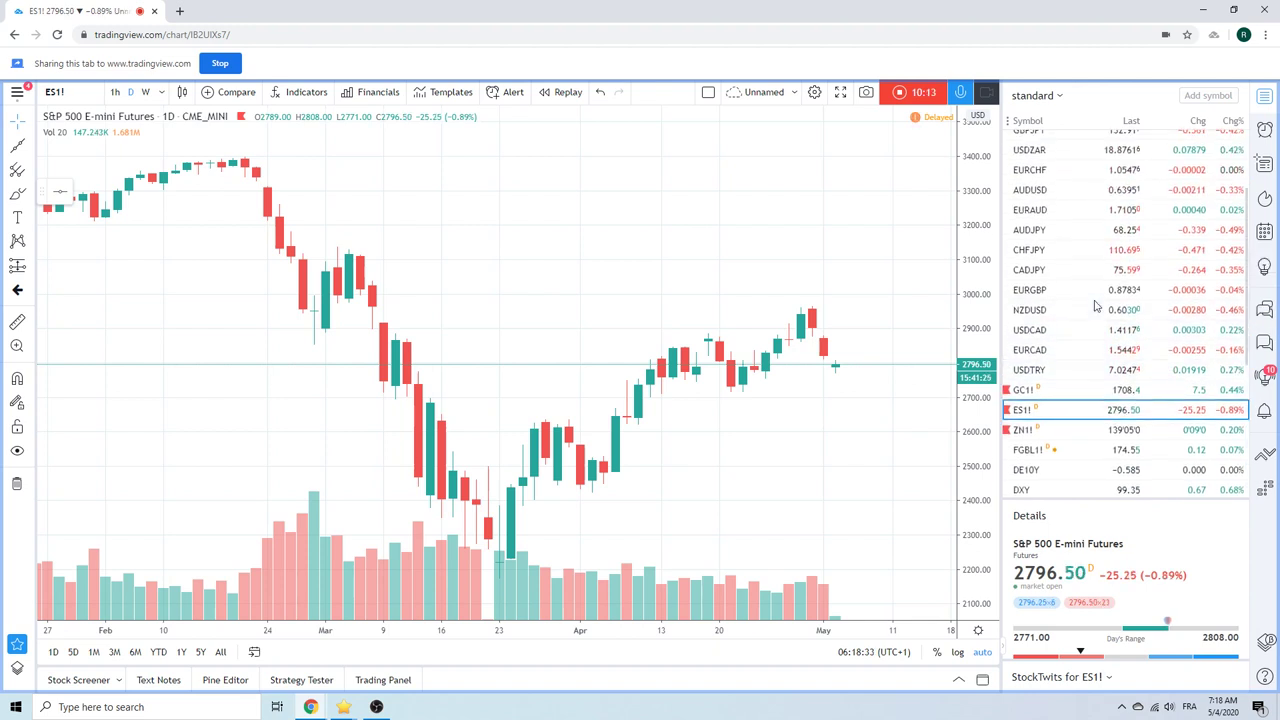
pyautogui.scroll(1, 1065, 228)
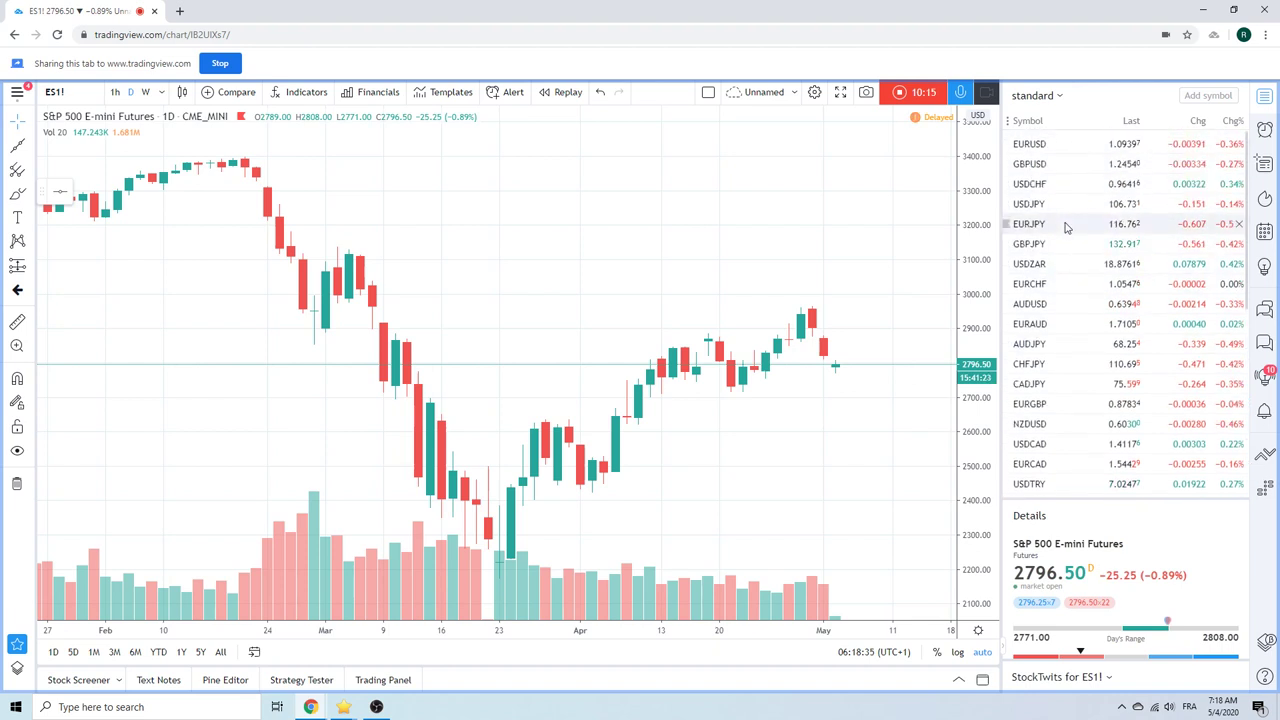
pyautogui.scroll(-3, 1065, 228)
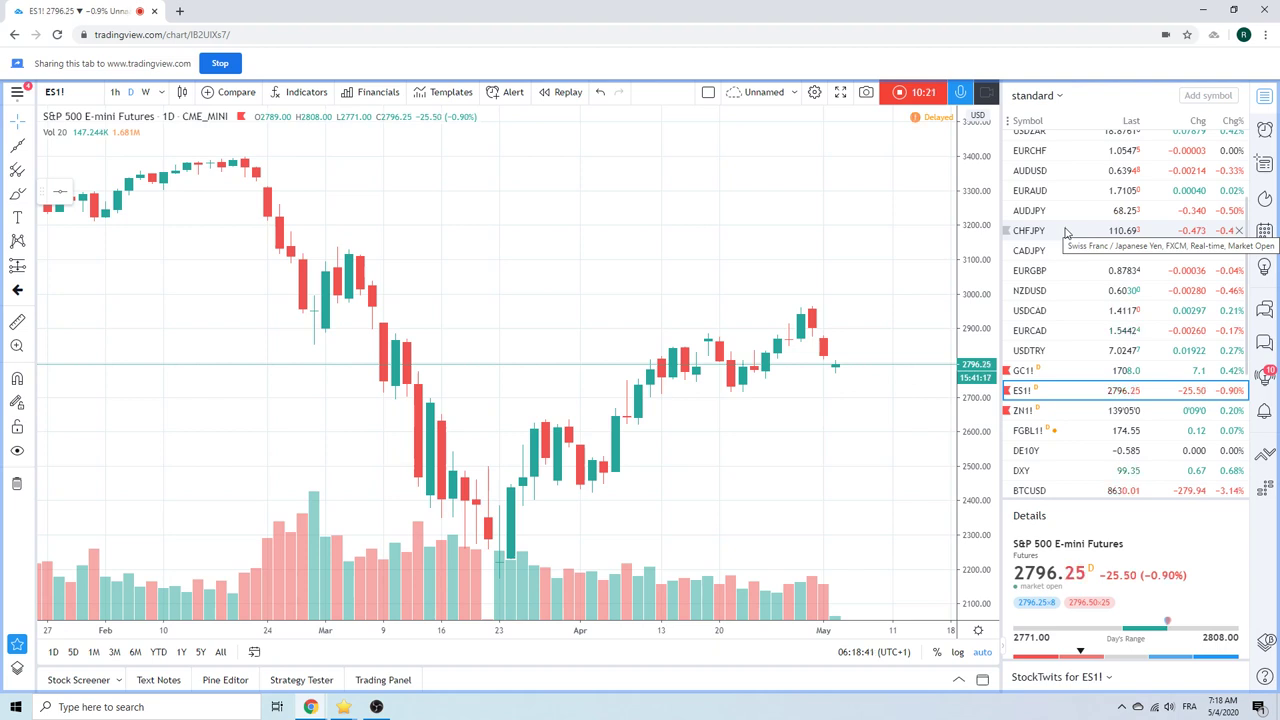
pyautogui.click(901, 95)
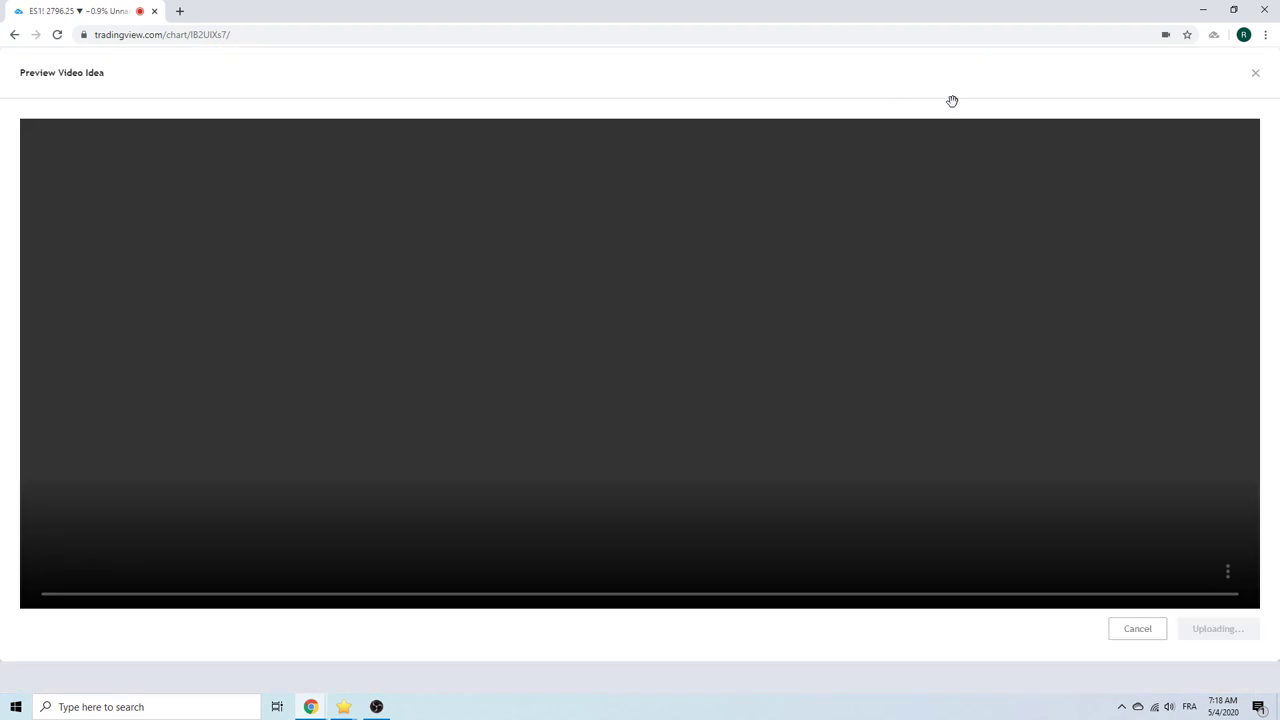